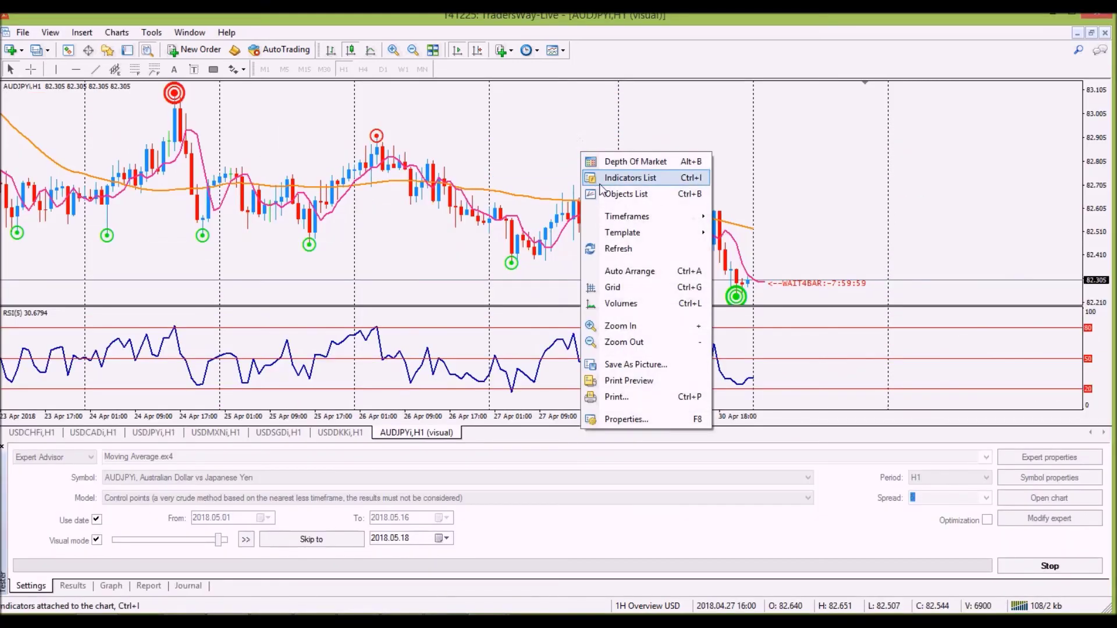
Review the input settings of the Renko-Super-signals_v3-double indicator on the AUDJPYi chart without changing them.
left_click(626, 176)
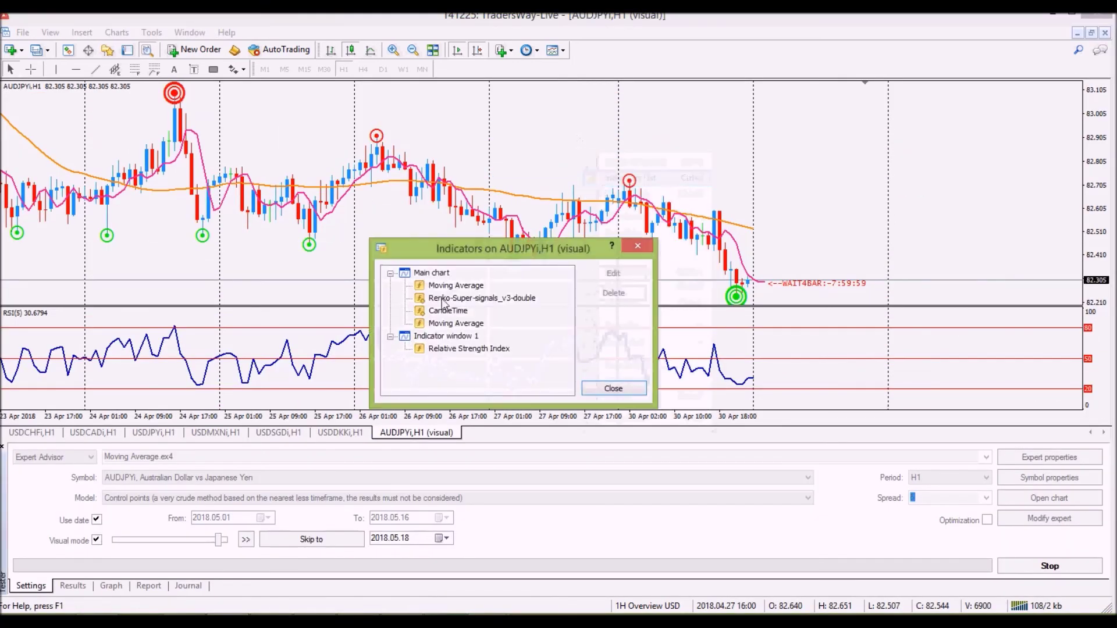
left_click(454, 286)
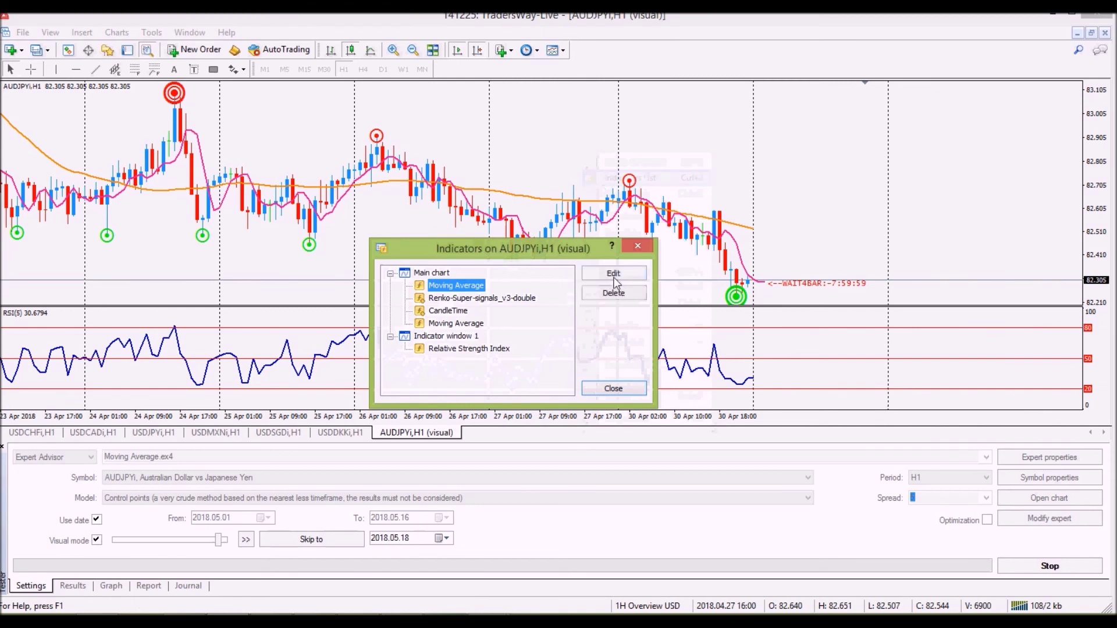
left_click_drag(585, 253, 433, 118)
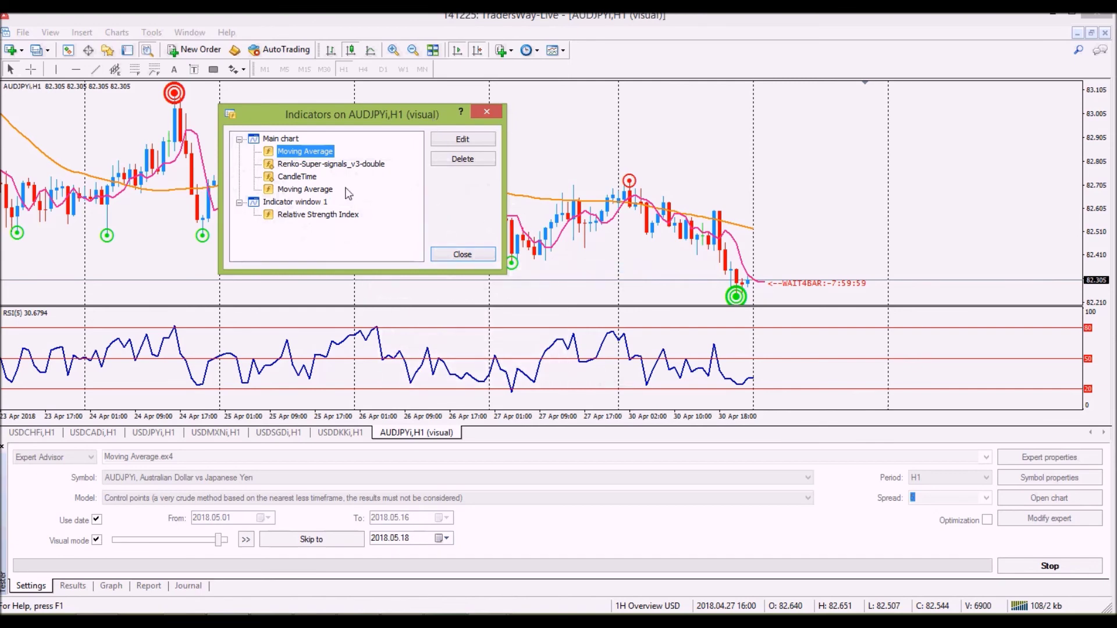
double_click(349, 164)
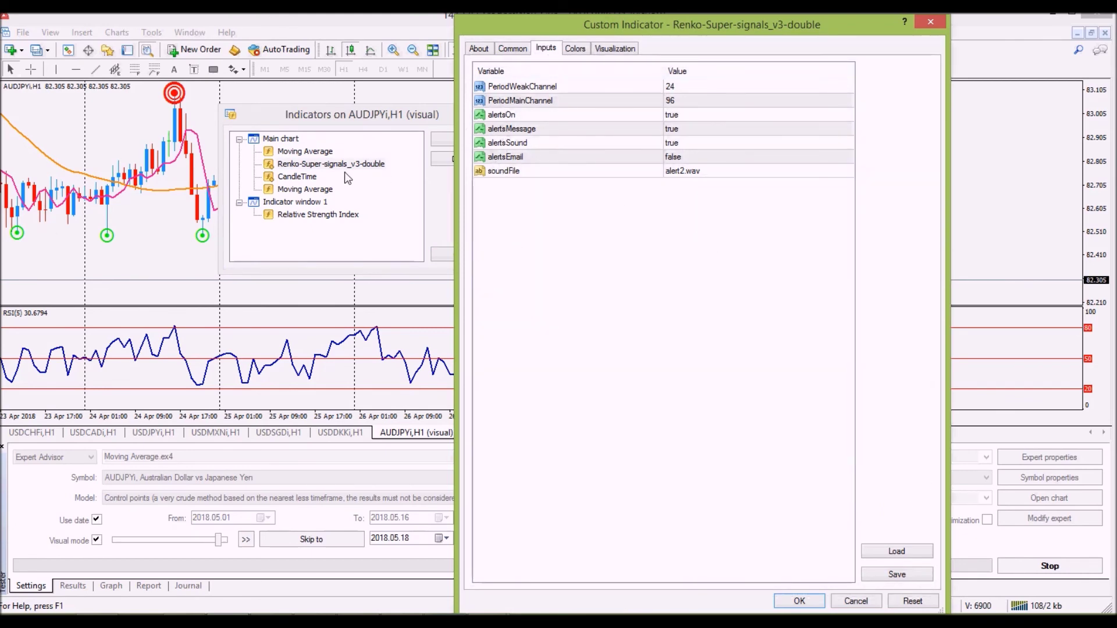
left_click(931, 22)
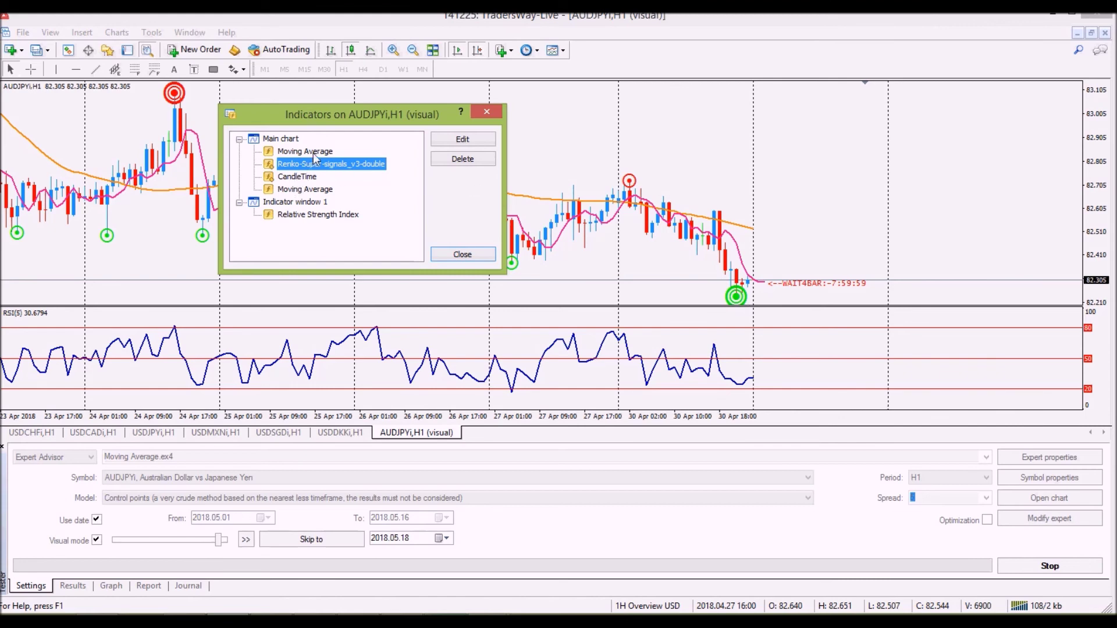
Delete the 20 and 80 levels from the Relative Strength Index, keeping only the 50 level.
double_click(314, 215)
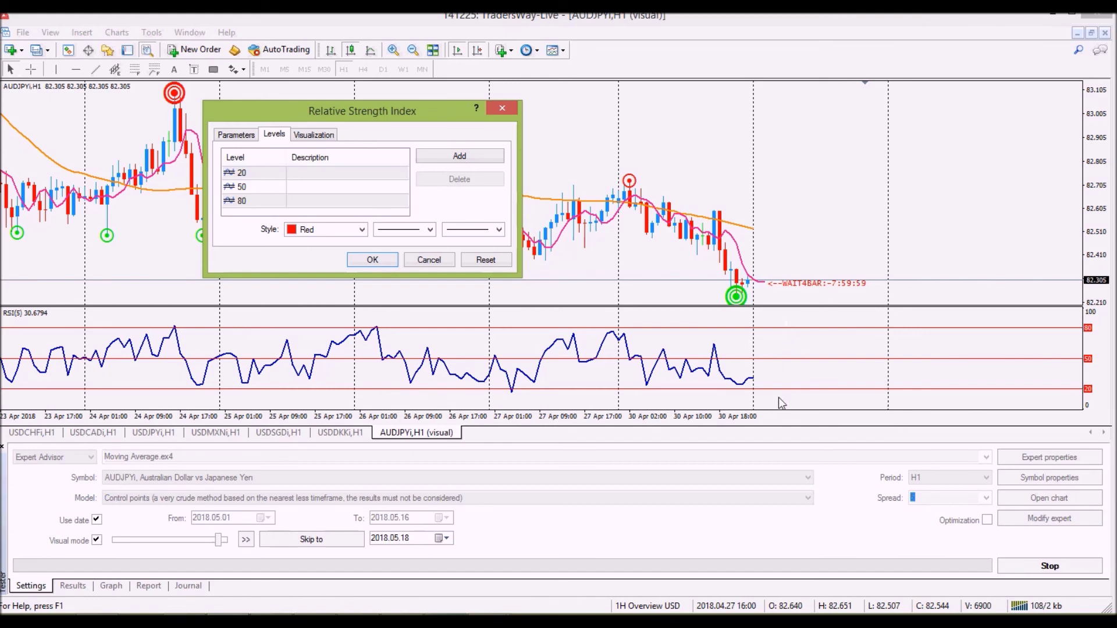
left_click(245, 175)
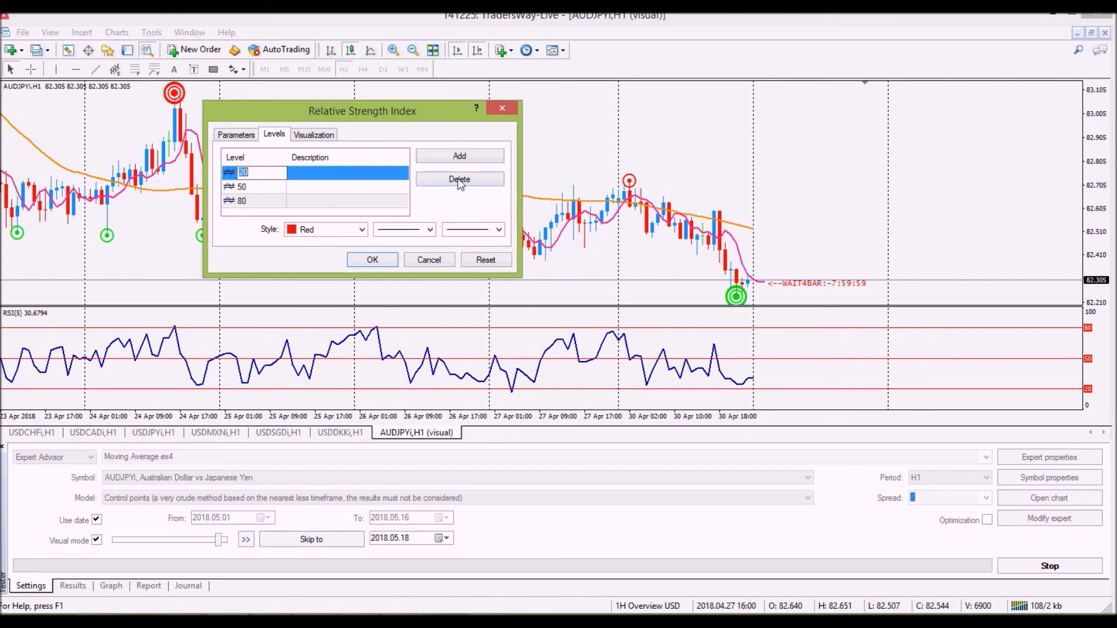
left_click(460, 180)
left_click(459, 181)
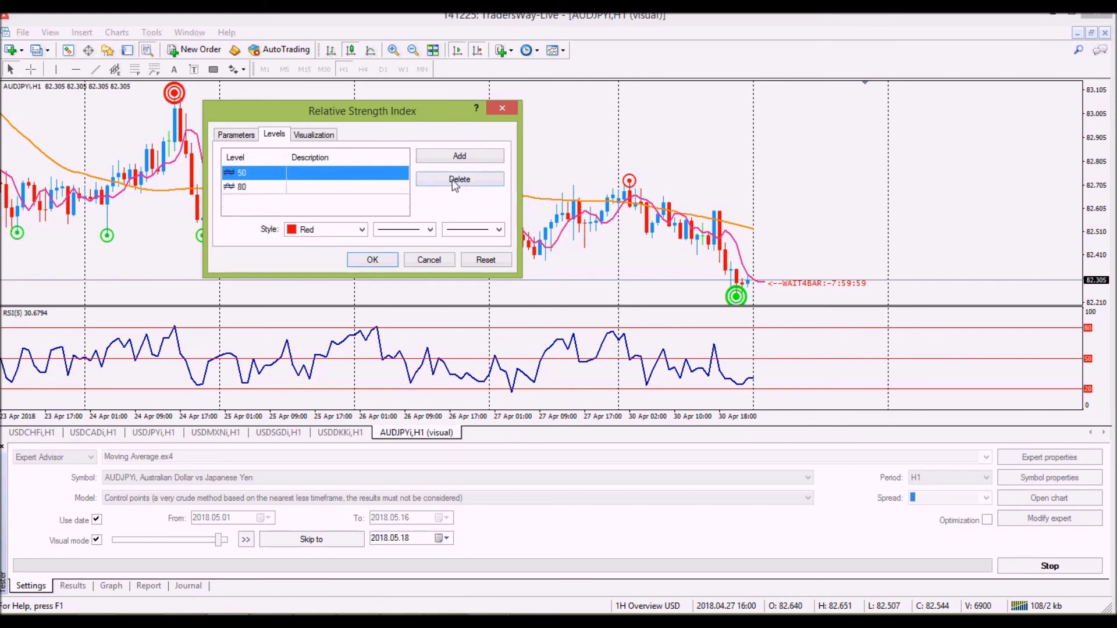
left_click(232, 189)
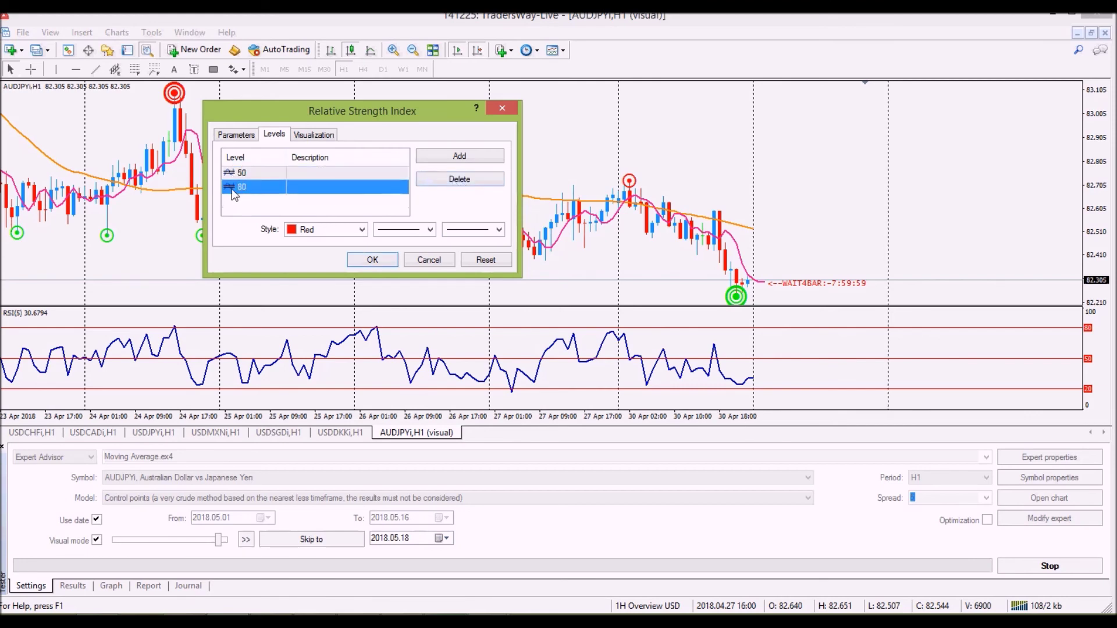
left_click(433, 183)
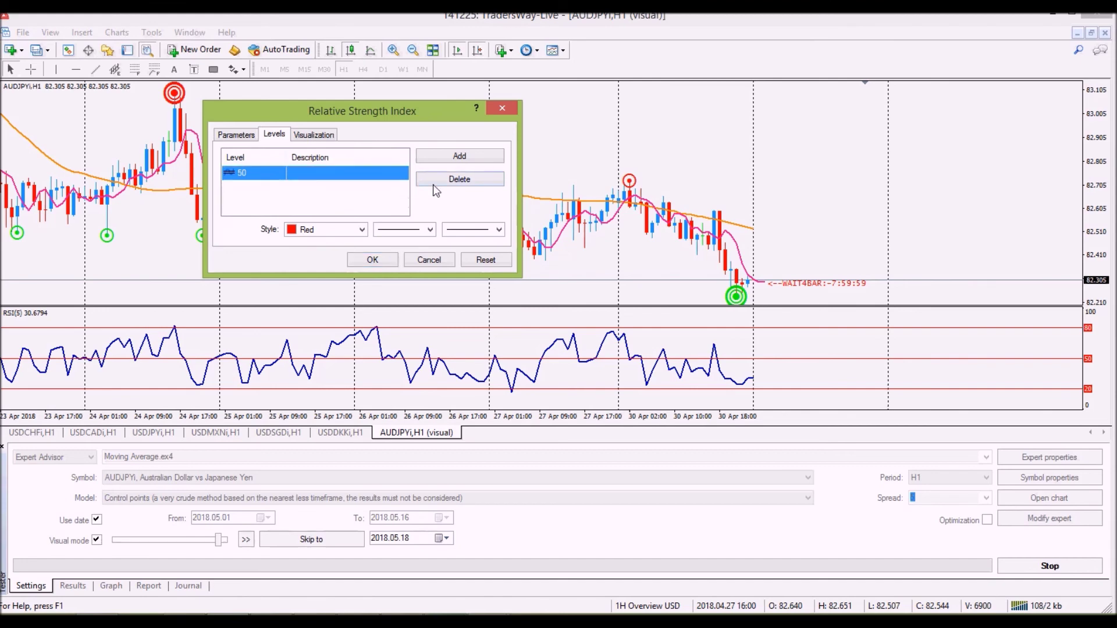
left_click(372, 260)
left_click(462, 255)
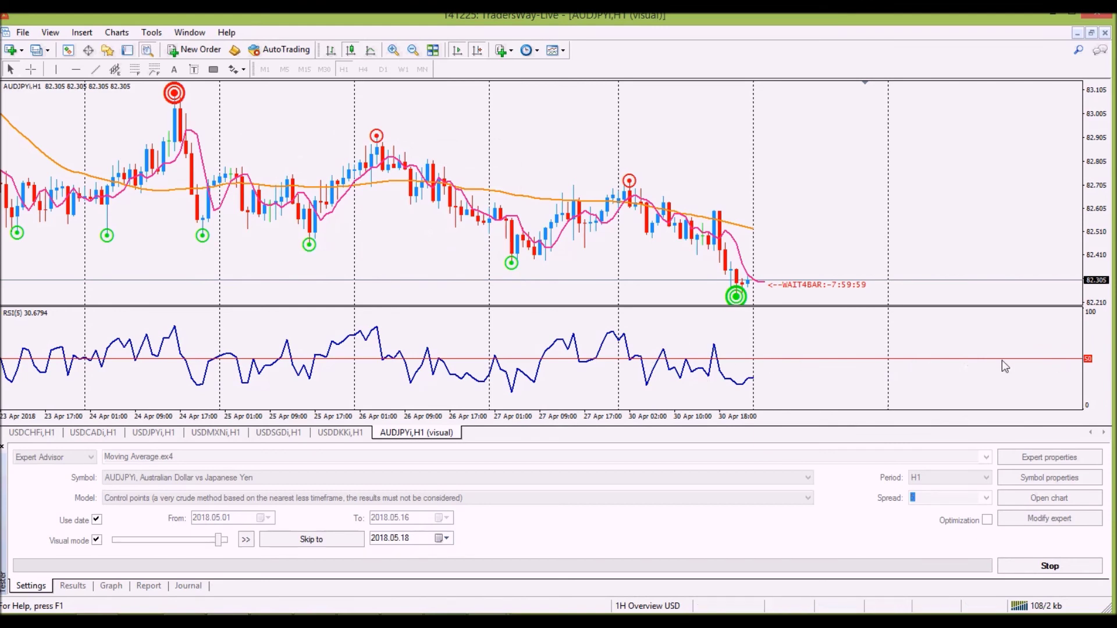
Check the period and method of the dark orange Moving Average in the chart's indicator settings.
right_click(704, 102)
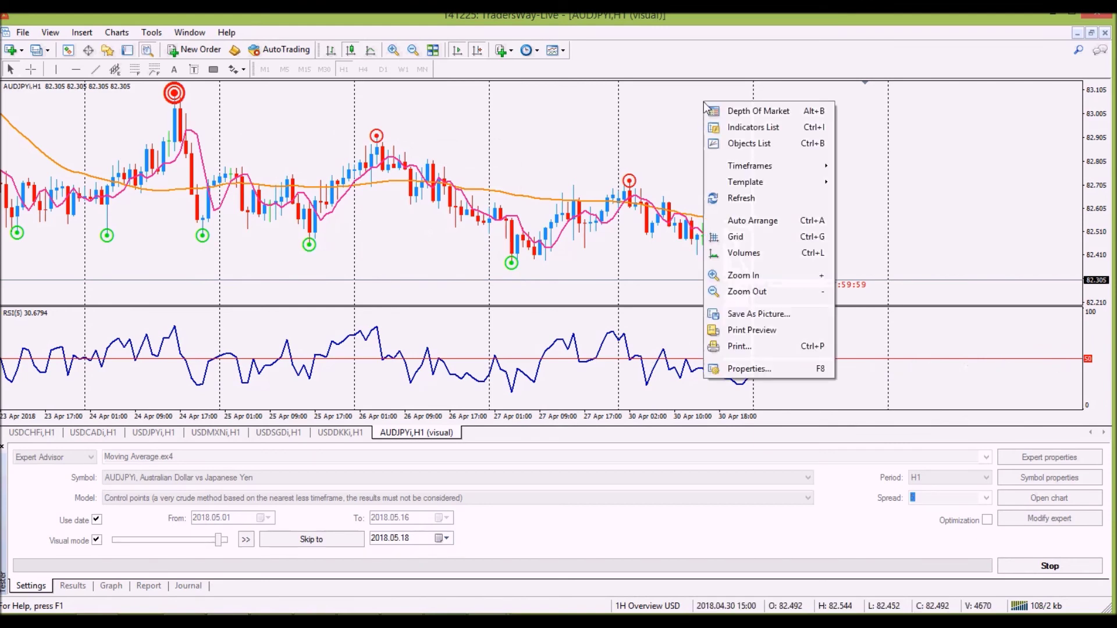
left_click(727, 127)
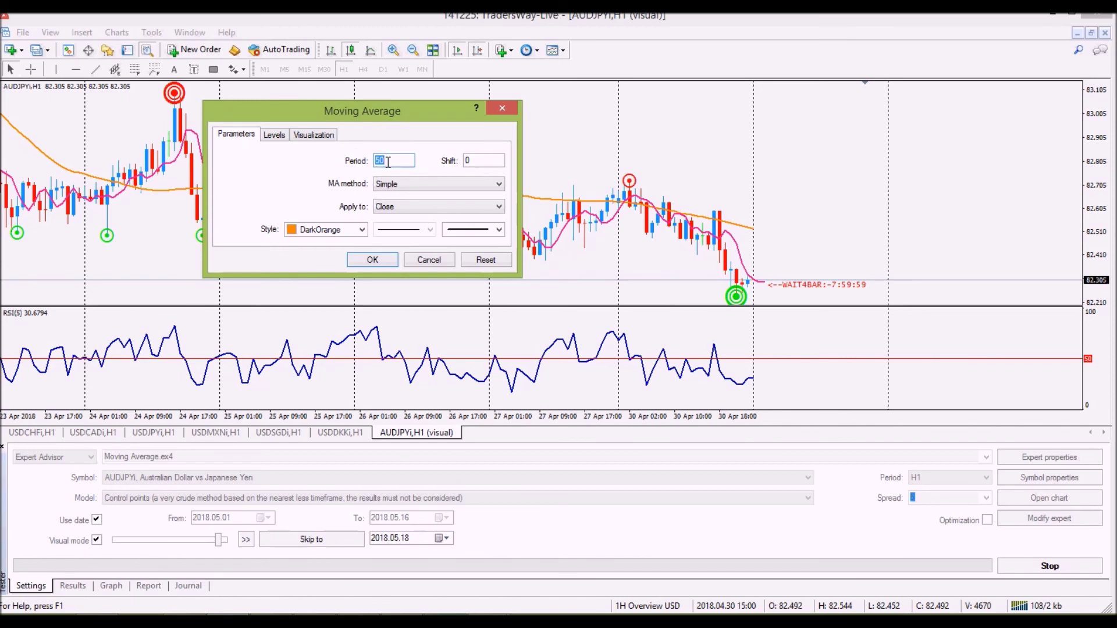
left_click(388, 259)
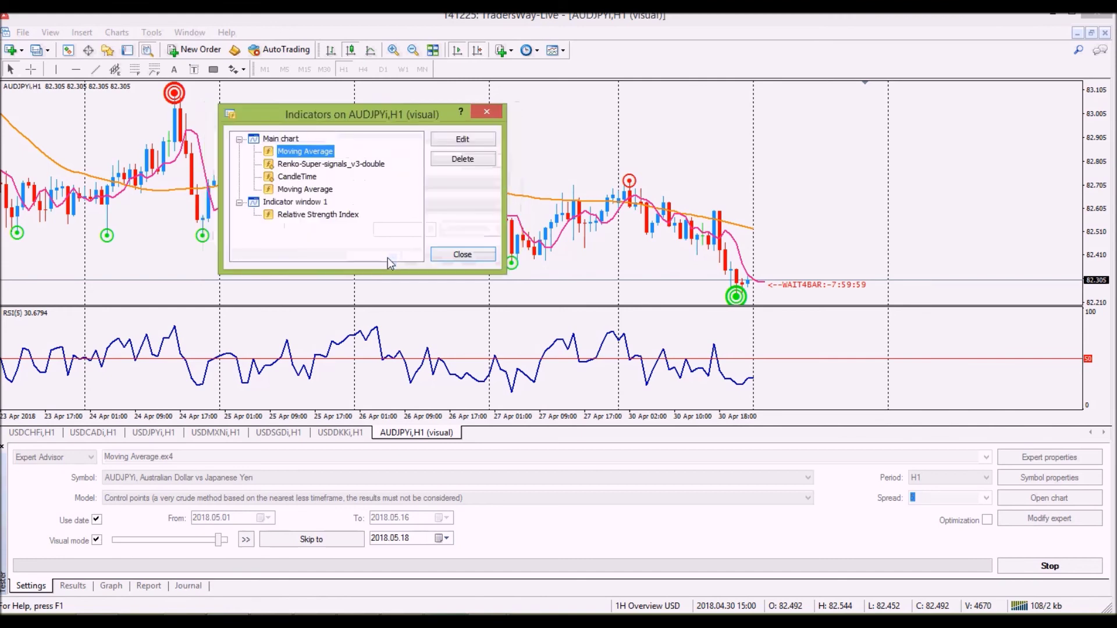
left_click(462, 256)
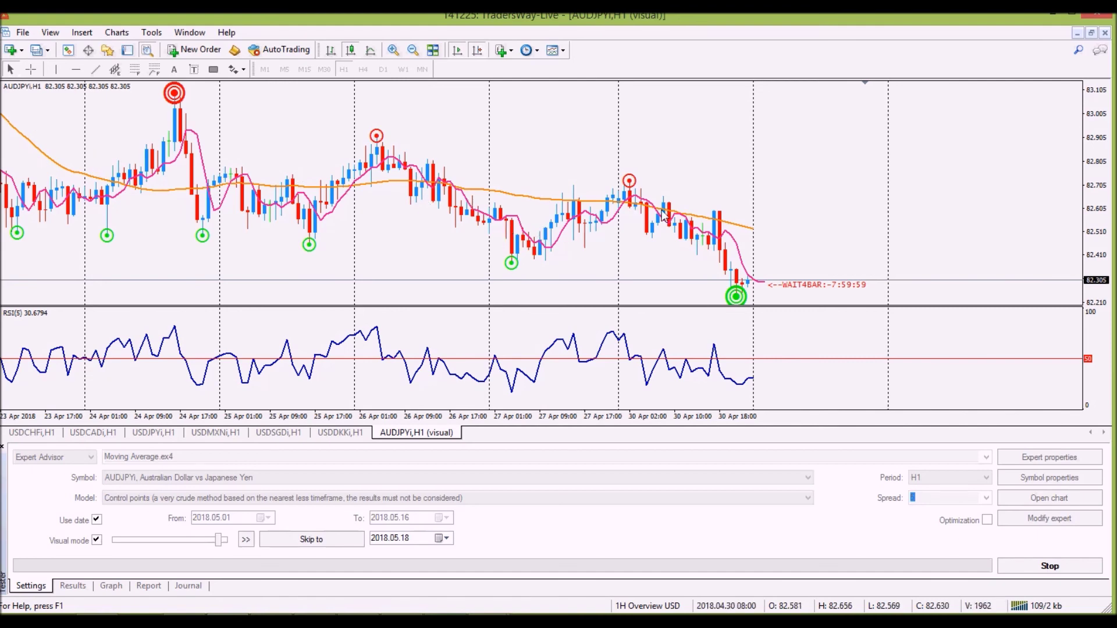
Check the period and shift of the deep pink Moving Average in its indicator settings, leaving them as they are.
right_click(425, 107)
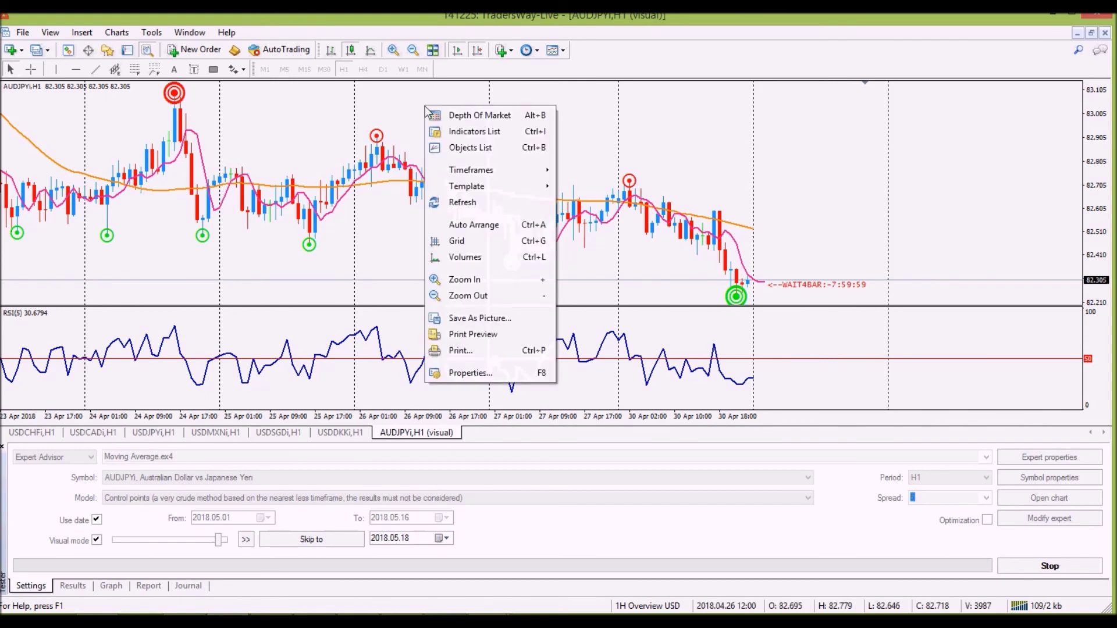
left_click(445, 132)
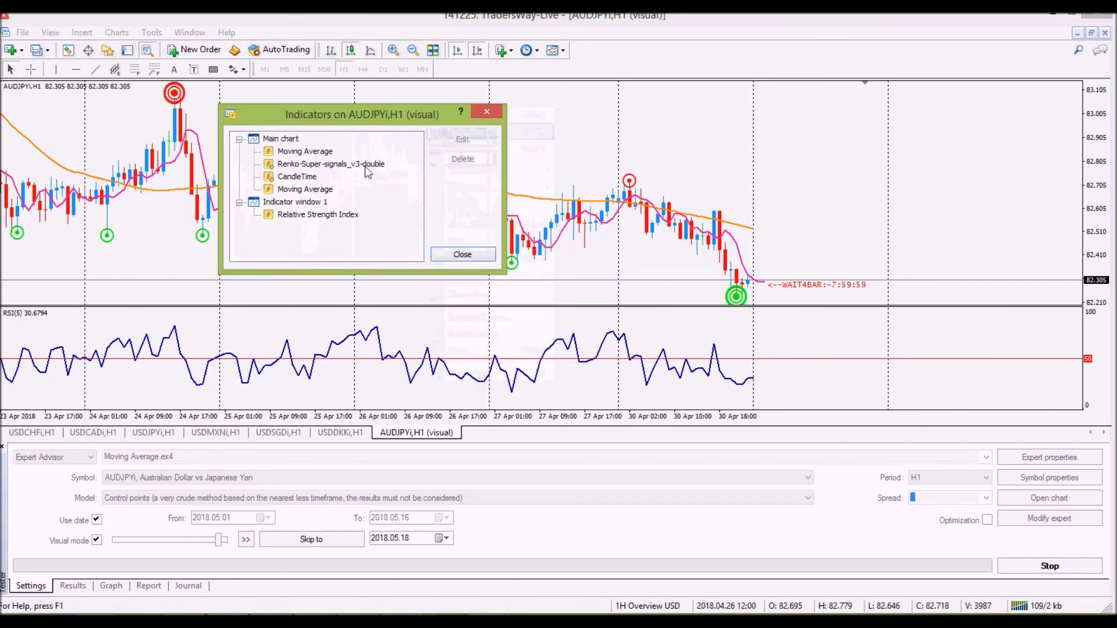
left_click(329, 188)
left_click(442, 140)
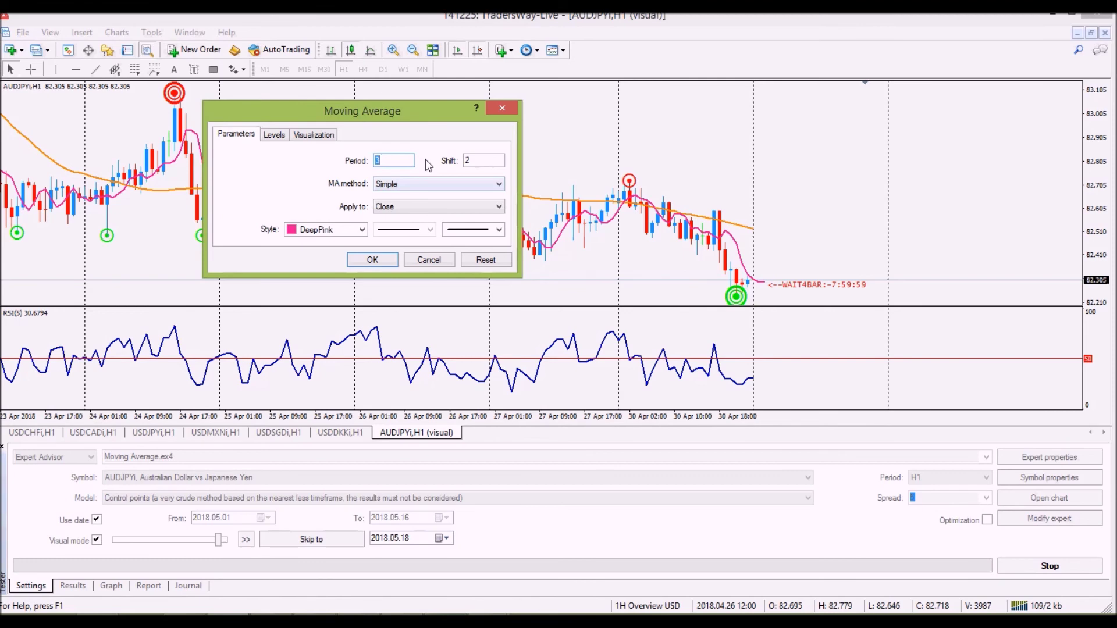
left_click_drag(471, 161, 466, 160)
left_click_drag(473, 160, 464, 160)
left_click(378, 260)
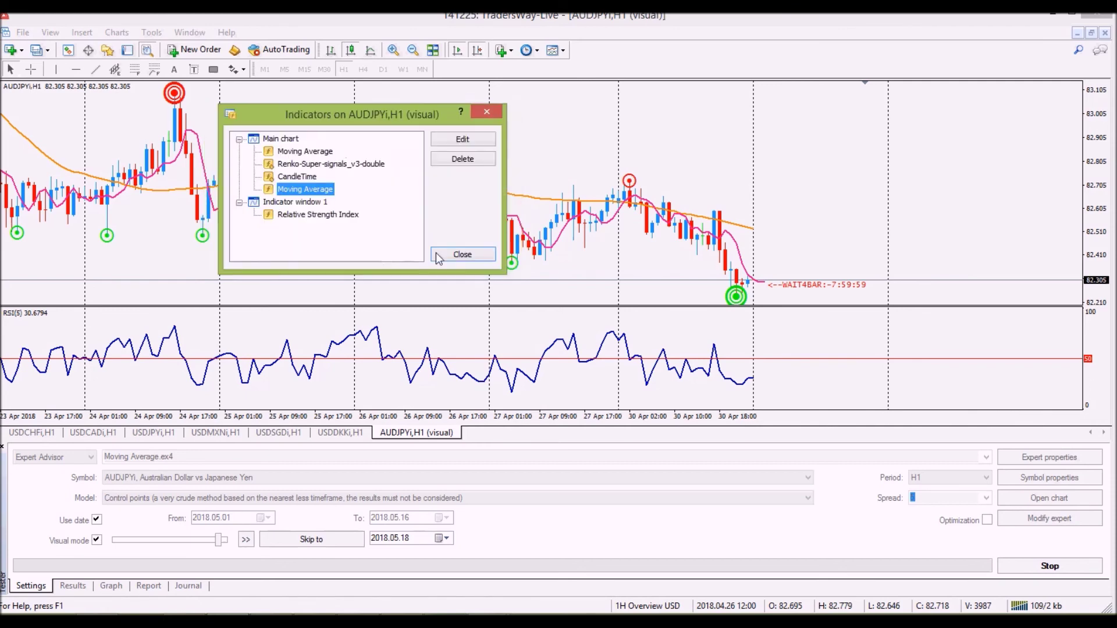
left_click(462, 254)
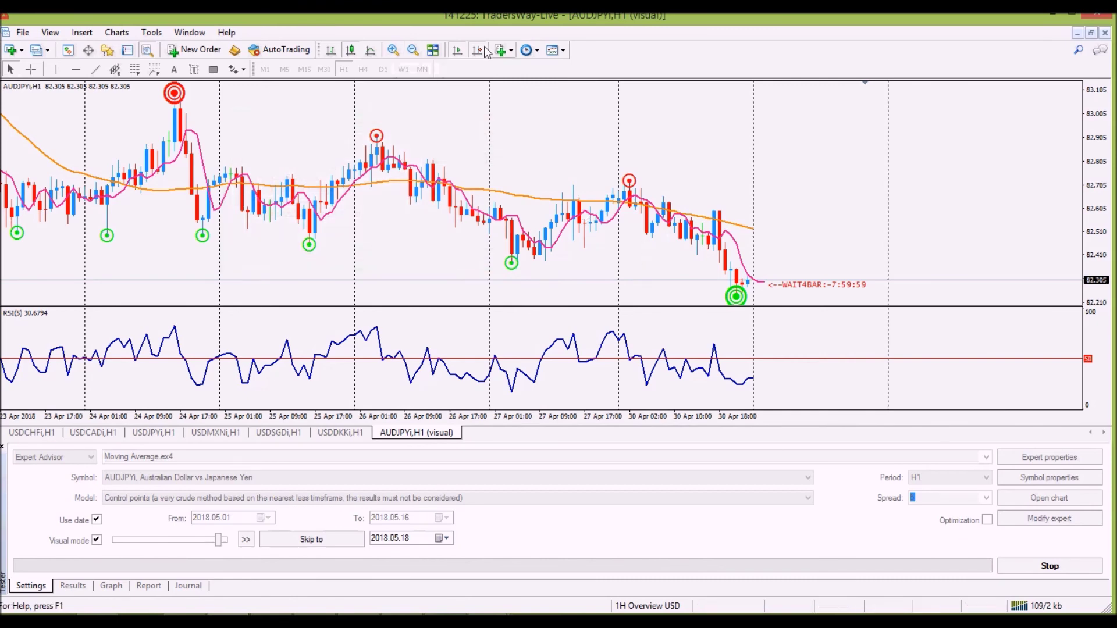
Examine the latest green buy signal, the pink moving average and the RSI around the 1 May opening candle.
left_click(394, 51)
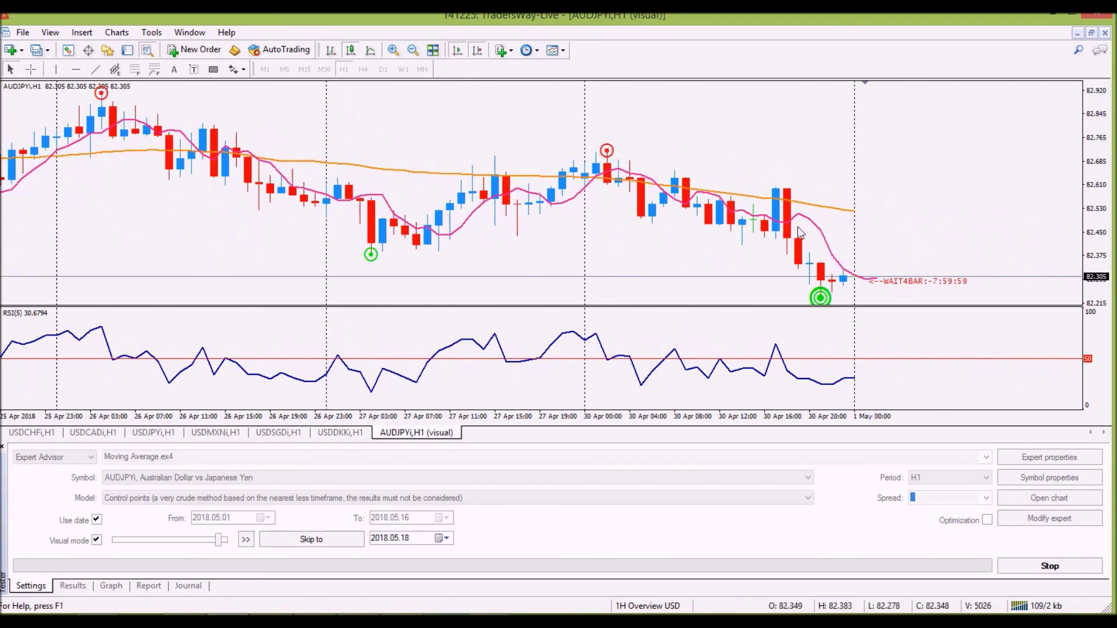
mouse_move(825, 299)
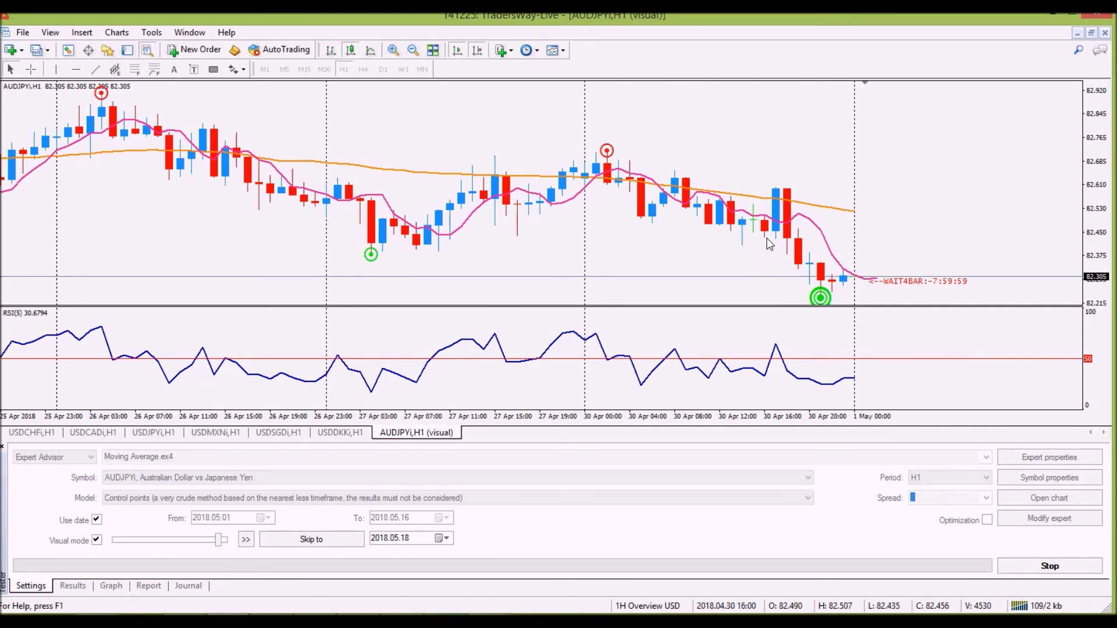
mouse_move(797, 217)
mouse_move(833, 262)
mouse_move(886, 281)
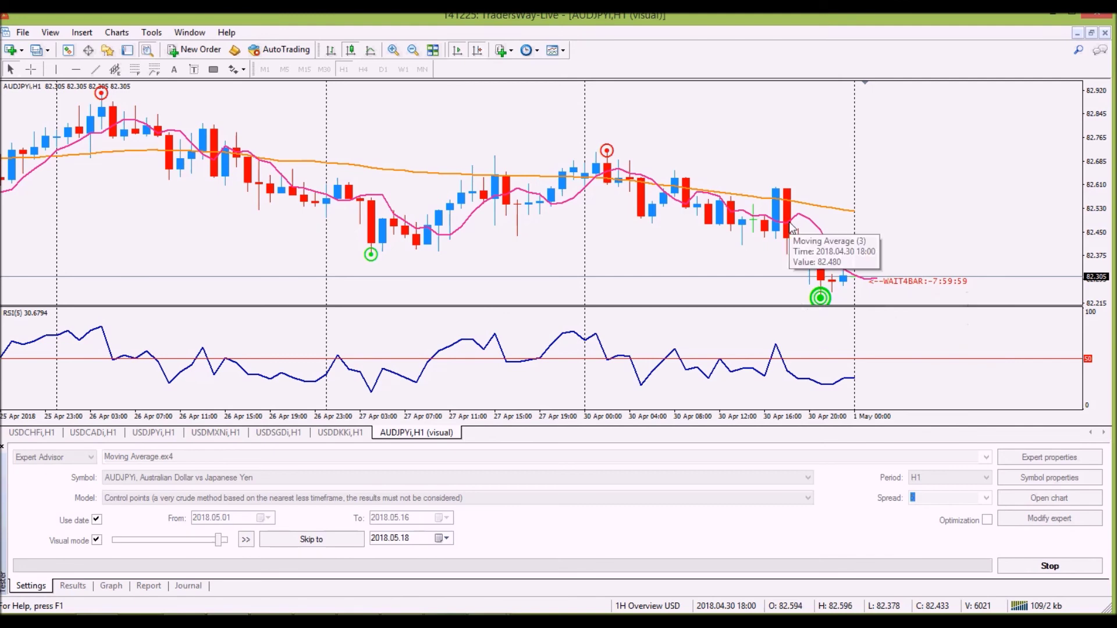
mouse_move(830, 300)
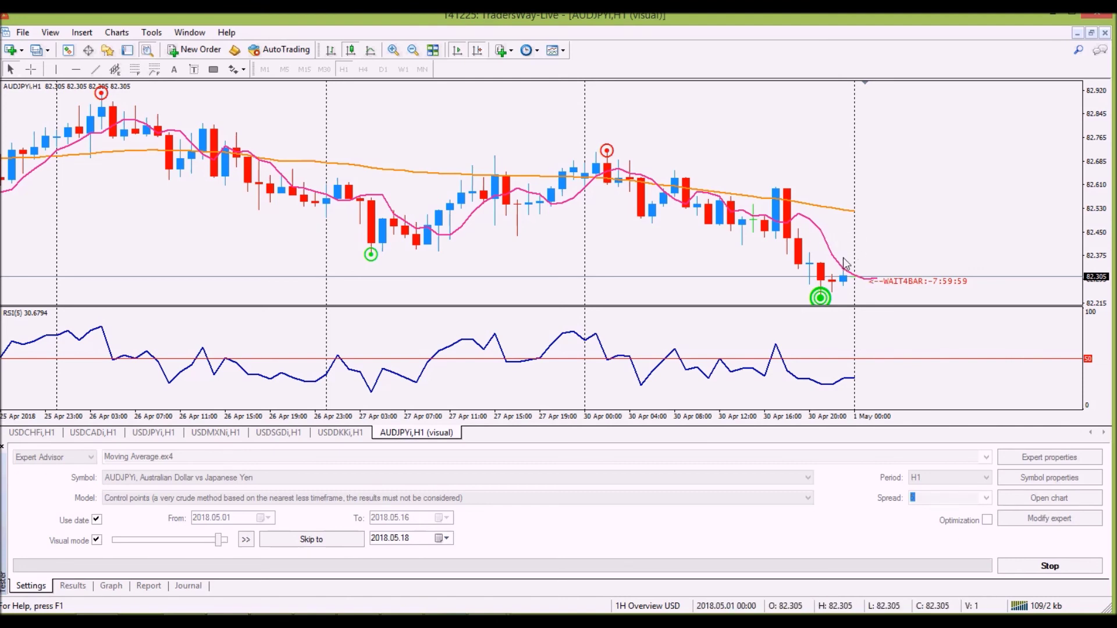
left_click(33, 71)
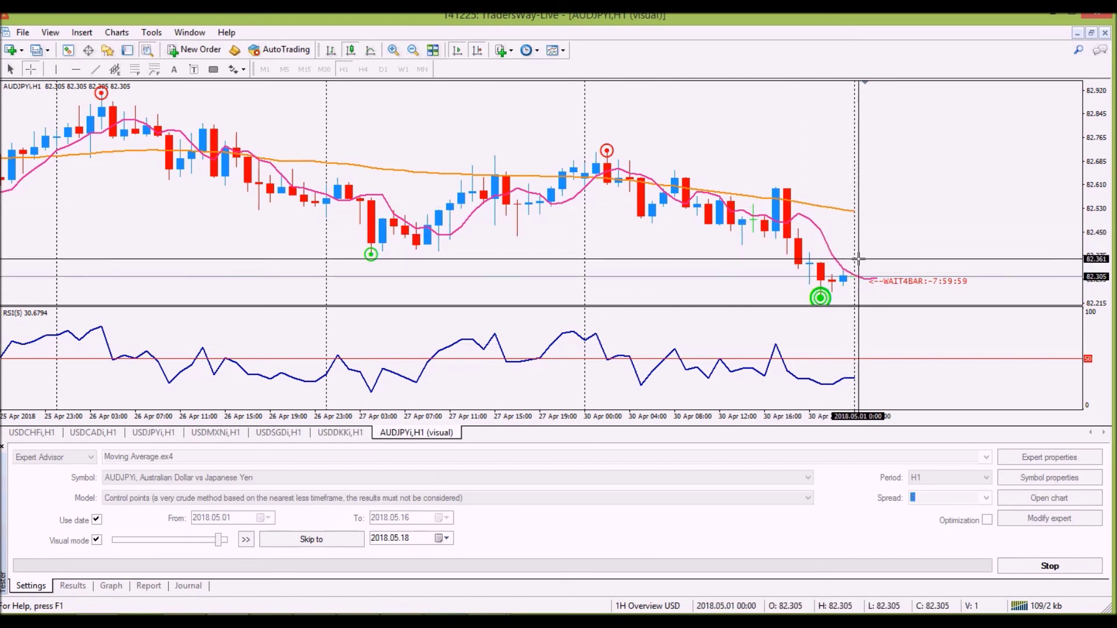
left_click(864, 346)
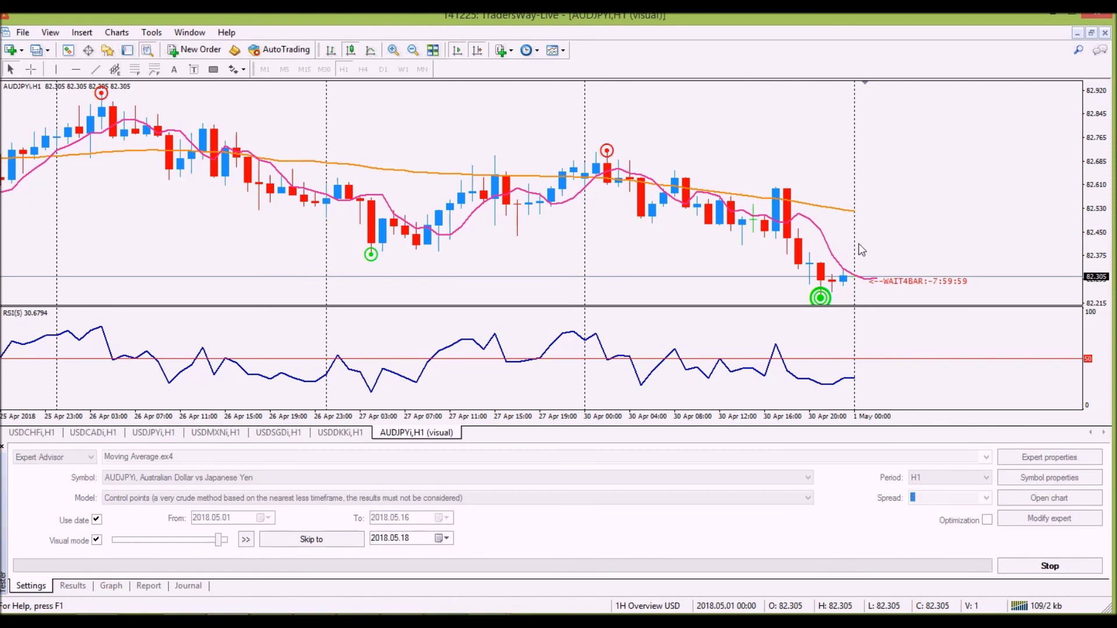
Set the visual test speed to 27 and advance the backtest to the 1 May 03:00 candle, pausing it there.
mouse_move(857, 301)
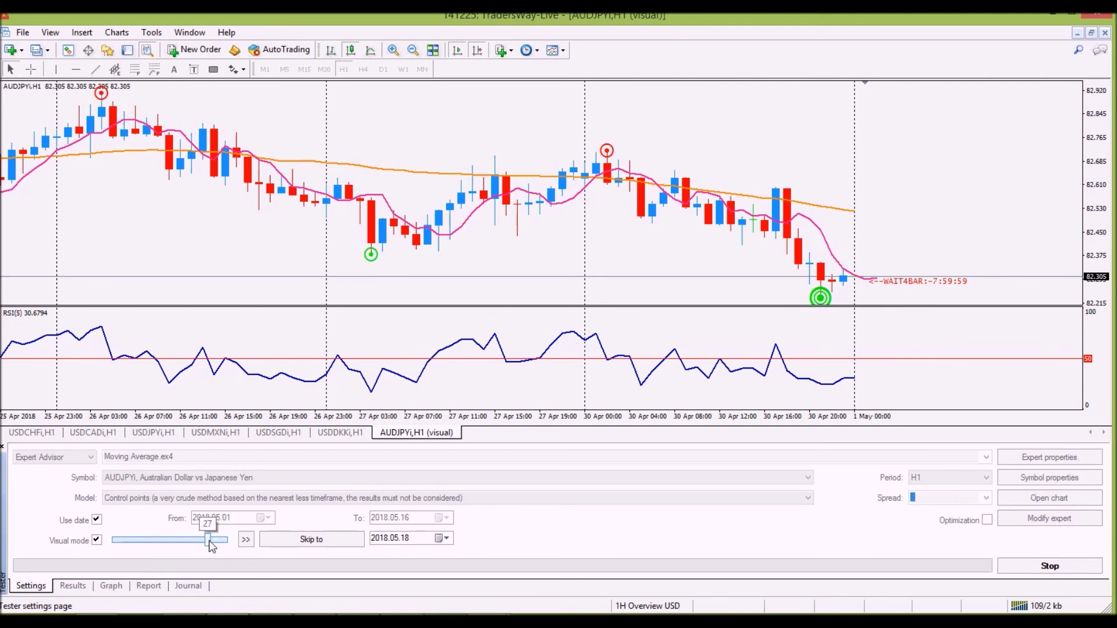
left_click(246, 540)
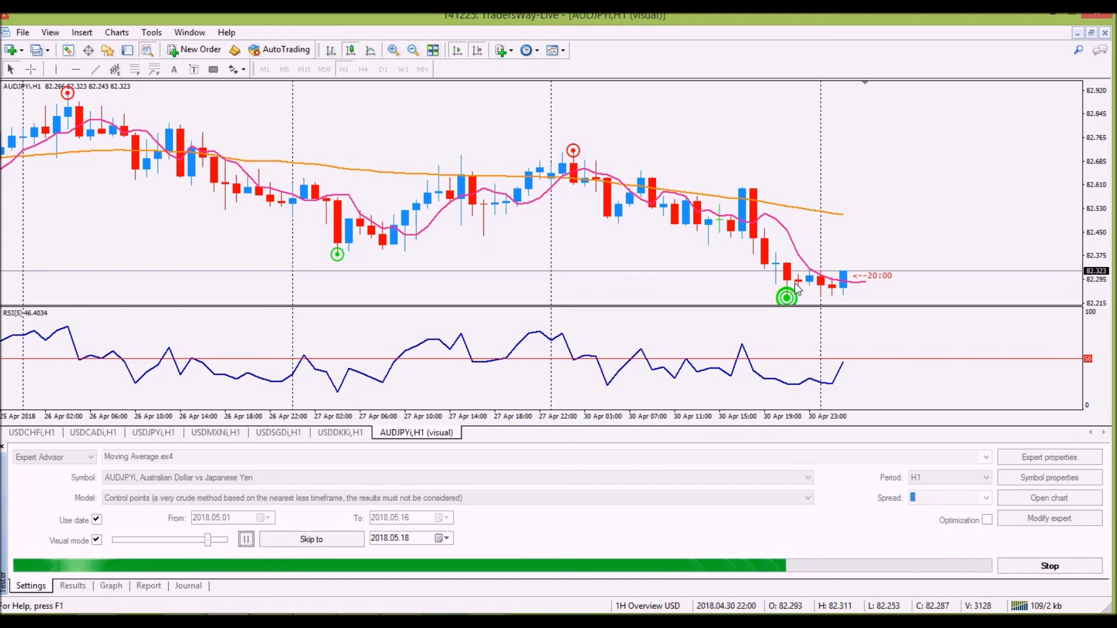
left_click(246, 539)
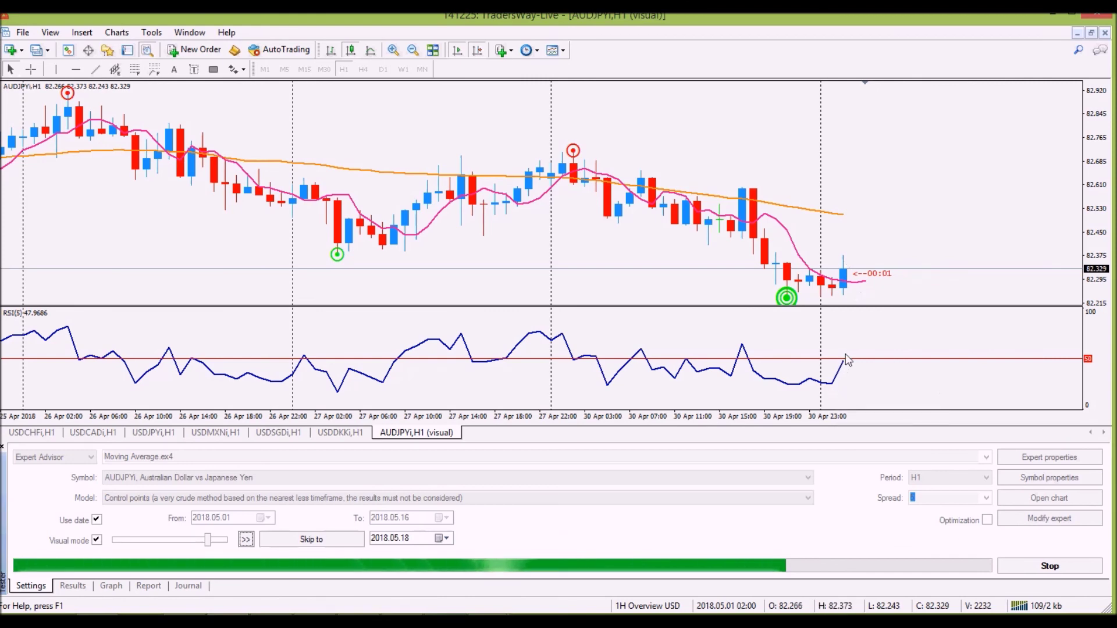
left_click(246, 539)
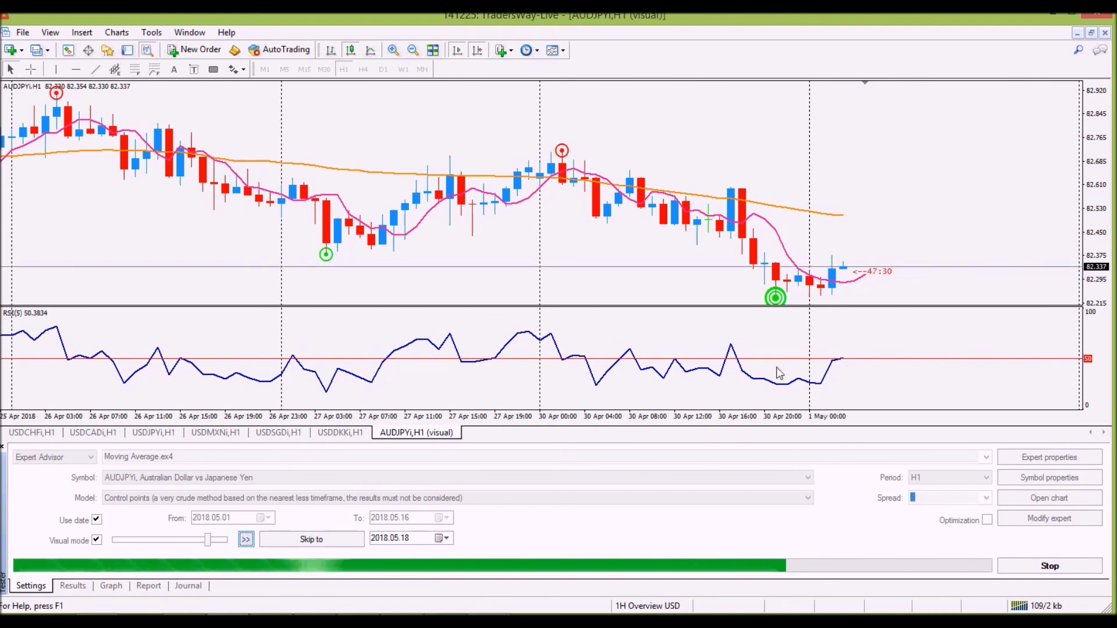
Inspect the latest candles against the RSI 50 level with the crosshair, and advance the visual test to the next hourly candle.
middle_click(737, 184)
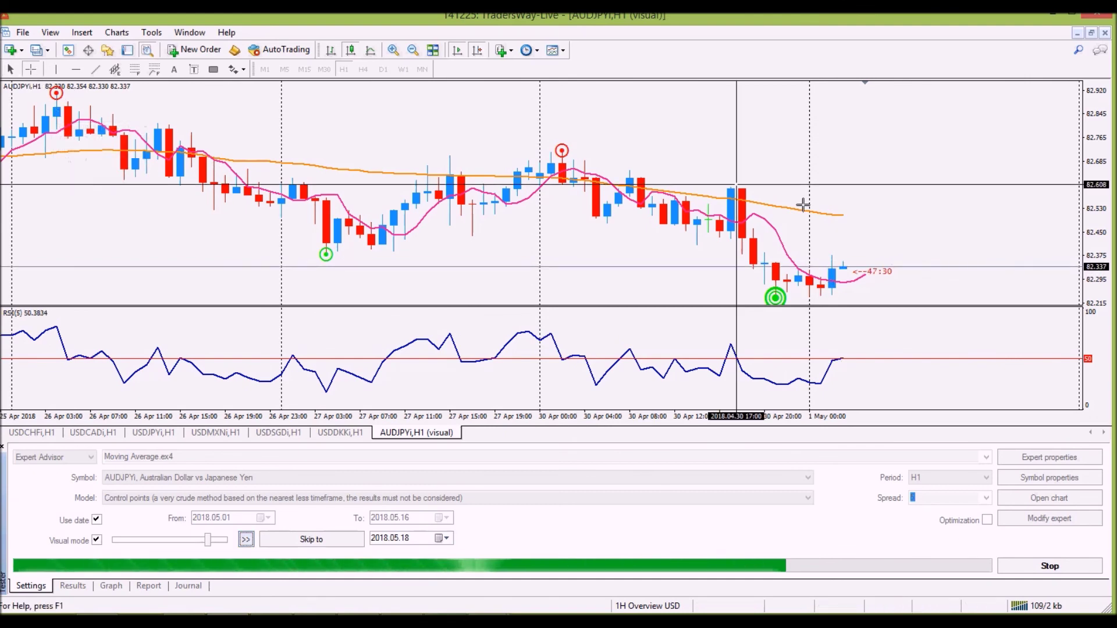
mouse_move(832, 267)
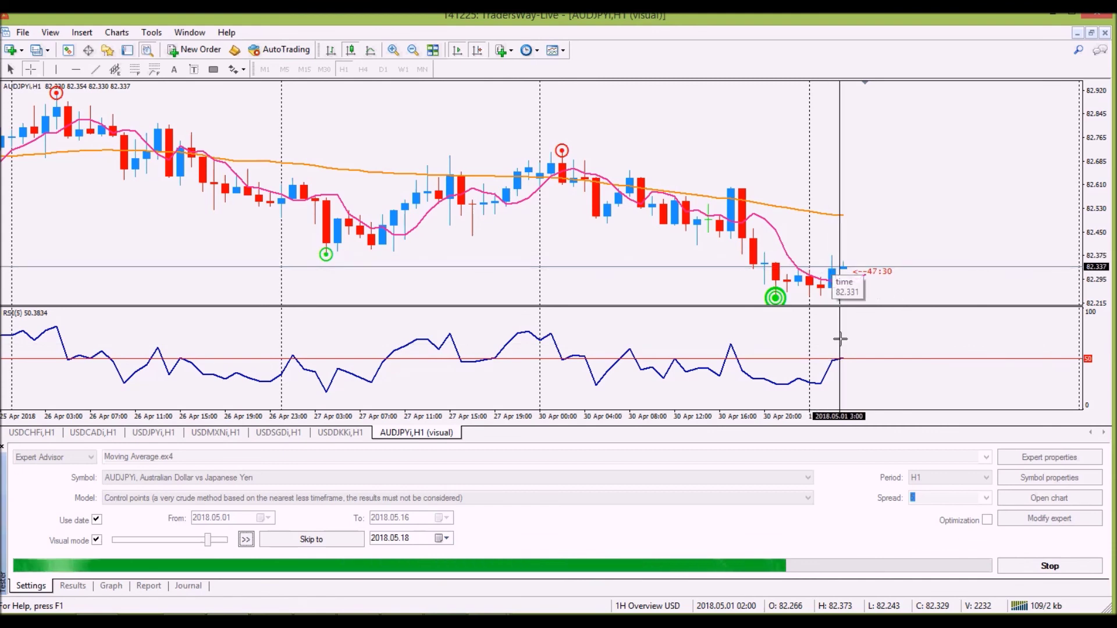
mouse_move(838, 357)
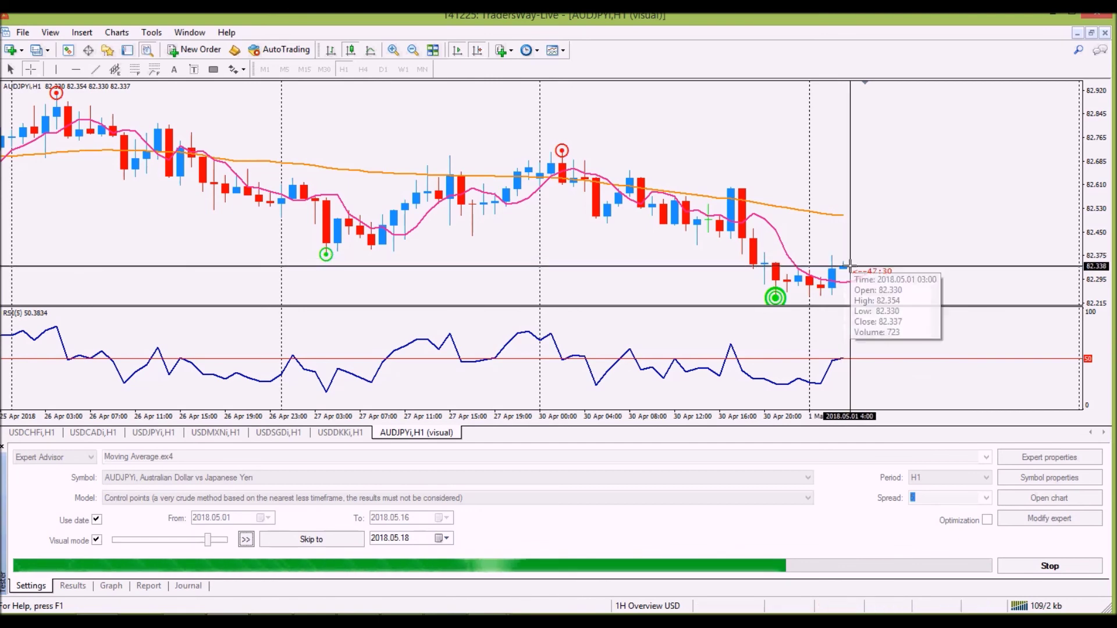
left_click(246, 540)
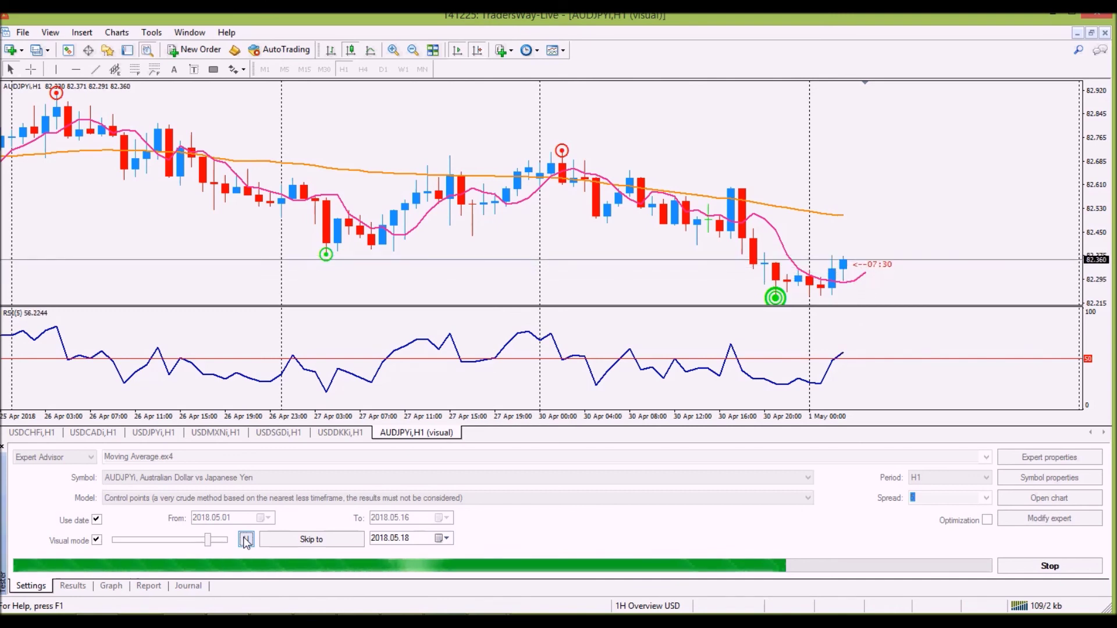
left_click(246, 541)
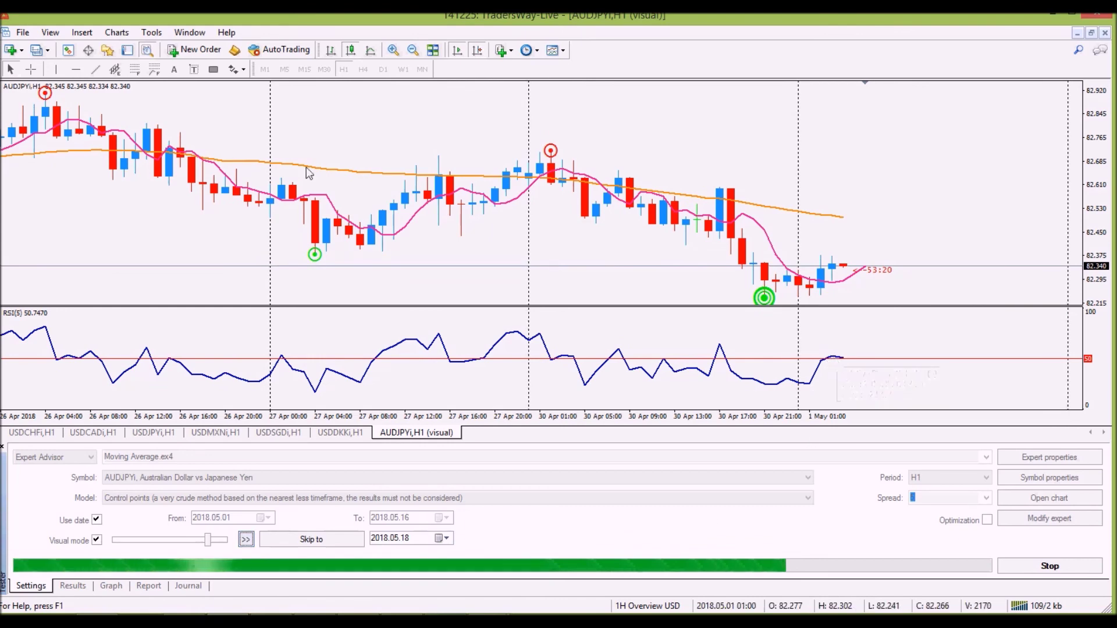
Draw a horizontal entry line on the chart and position it at 82.375 along the latest candle highs.
left_click(76, 70)
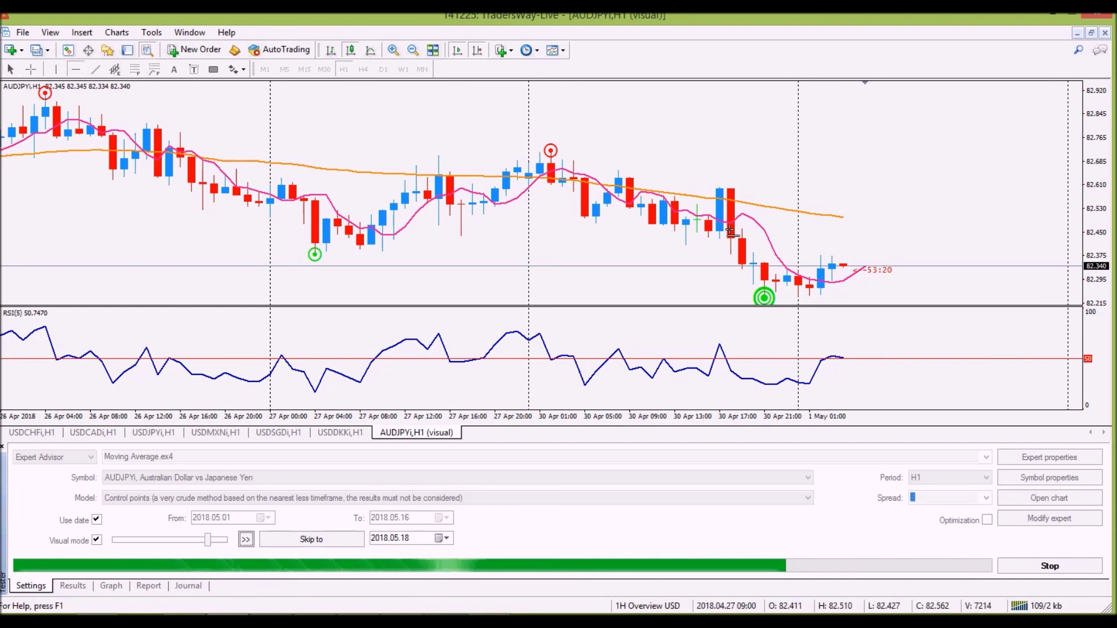
left_click(837, 253)
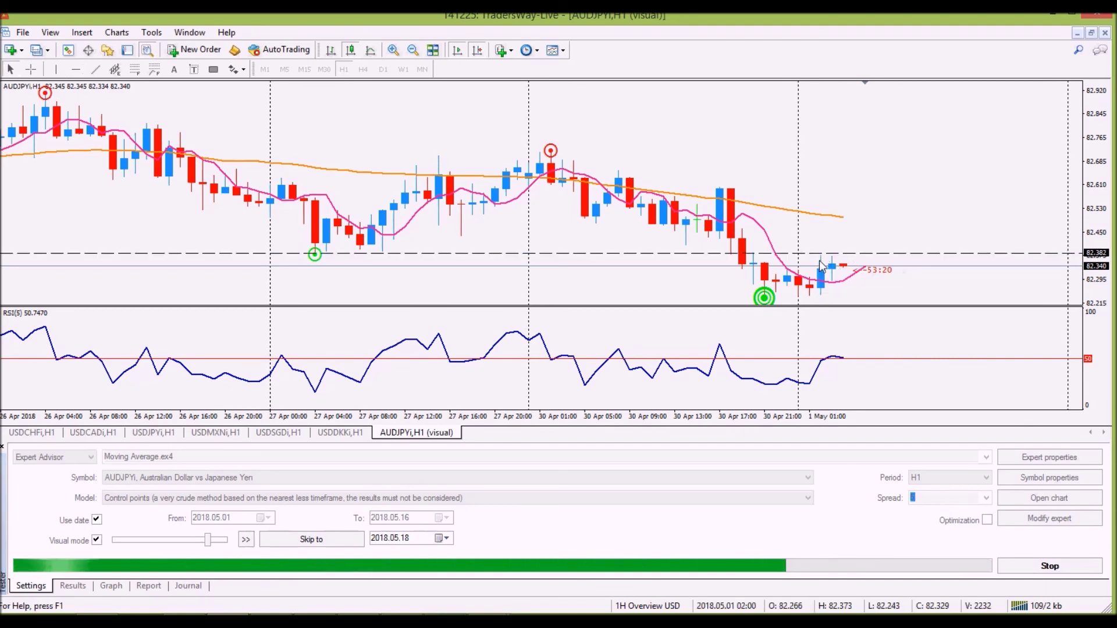
double_click(895, 254)
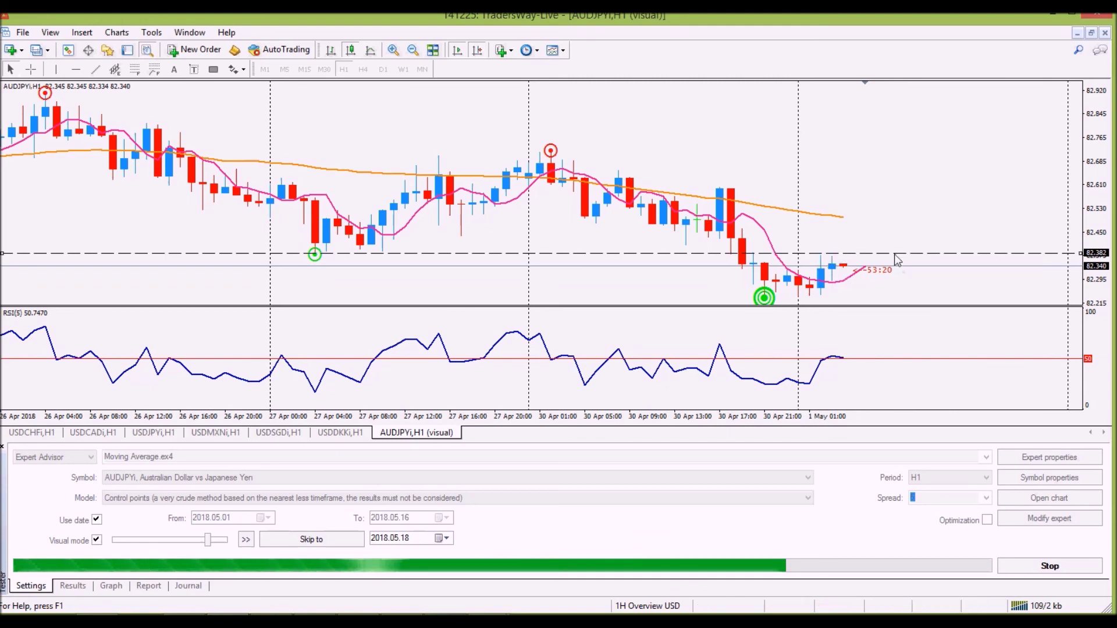
left_click_drag(900, 256, 900, 259)
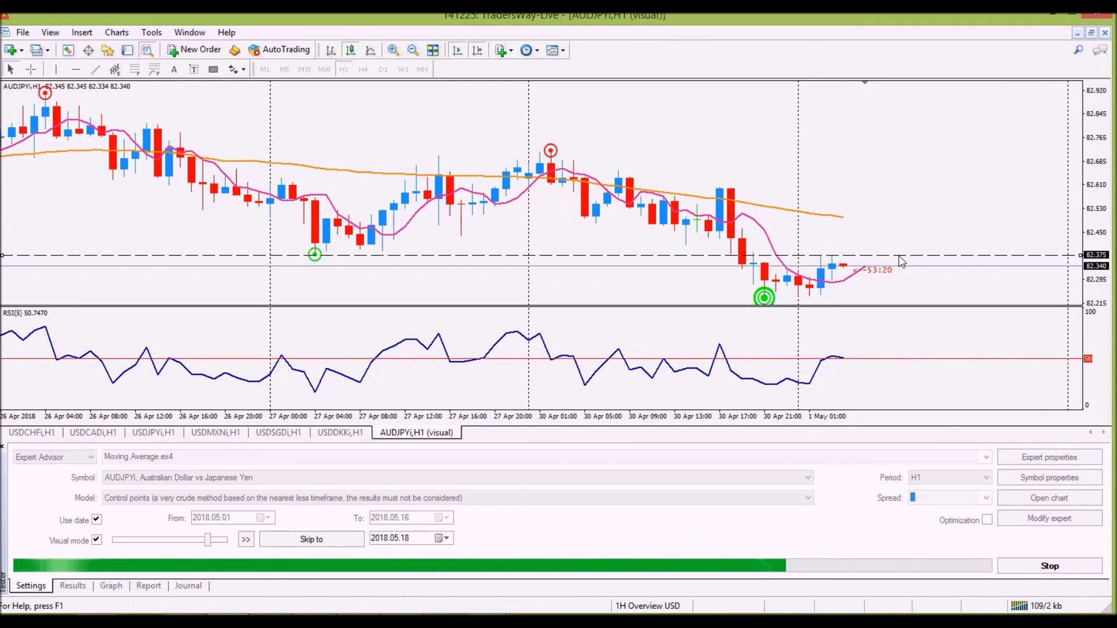
Add horizontal lines at 82.236 by the latest green buy signal's low and at about 82.479 above the entry line.
left_click(77, 69)
left_click(771, 297)
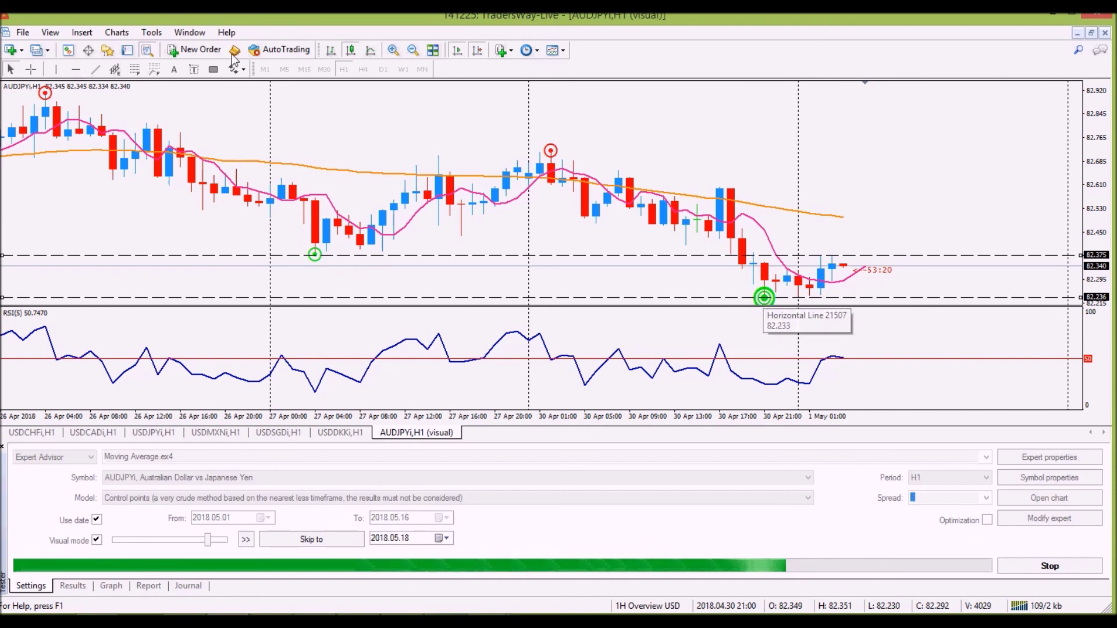
left_click(902, 223)
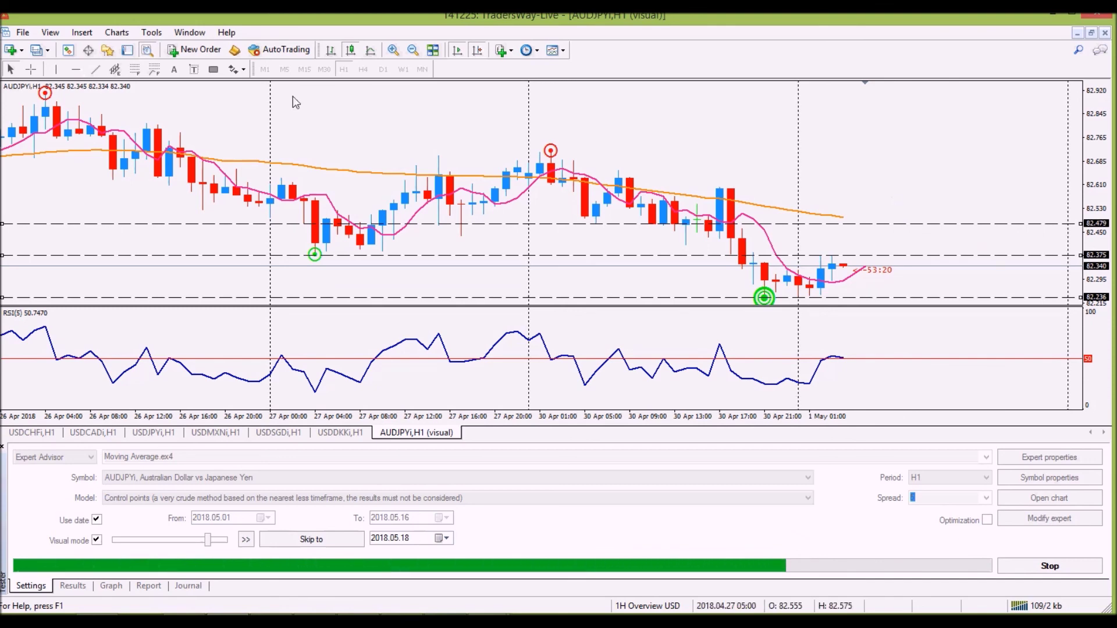
Measure the distance between the entry and stop lines with the crosshair, and raise the target line to 82.514.
left_click(31, 70)
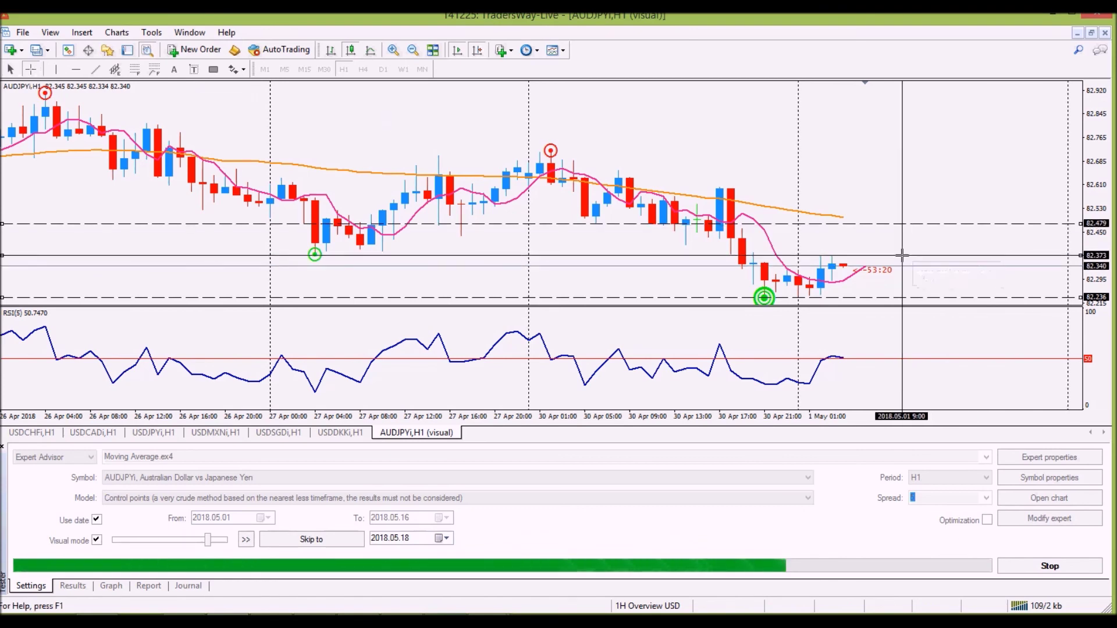
left_click_drag(930, 227, 934, 224)
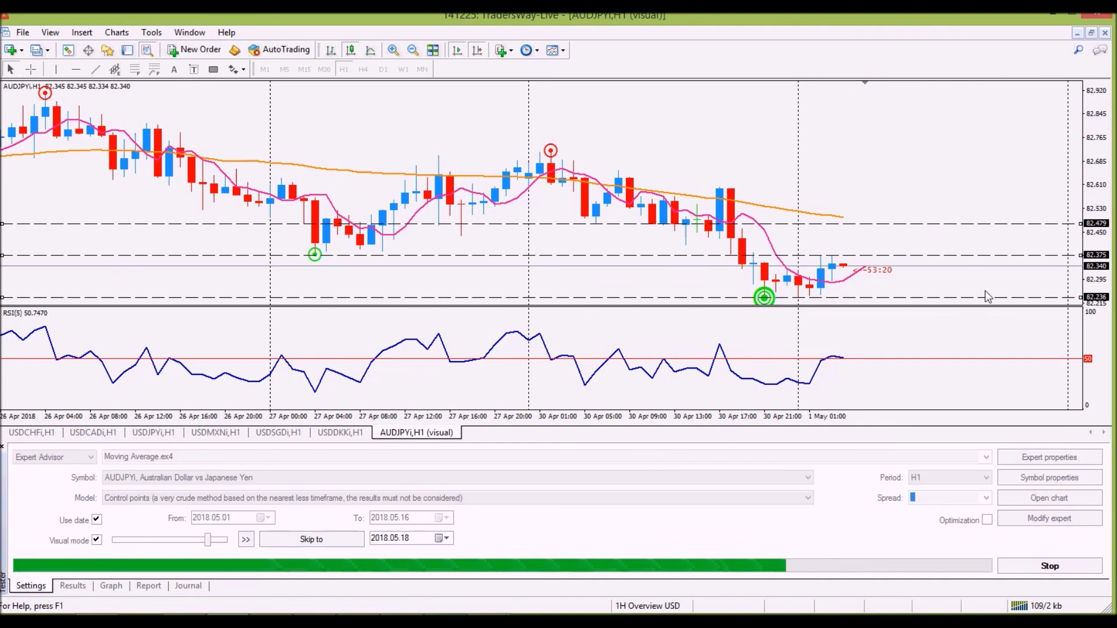
middle_click(808, 189)
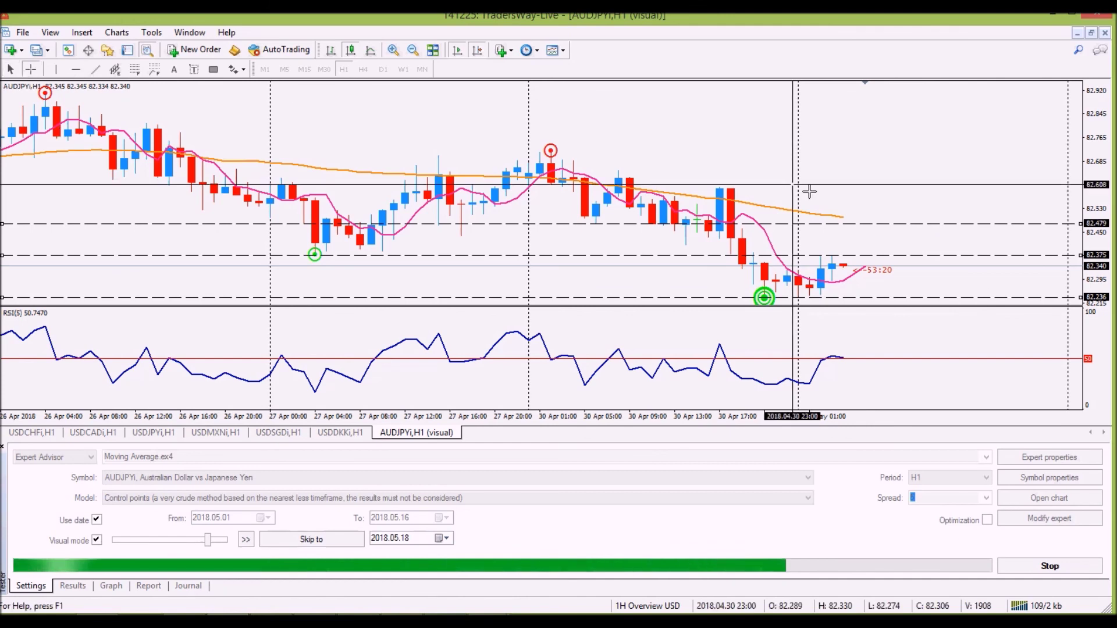
left_click_drag(917, 255, 929, 301)
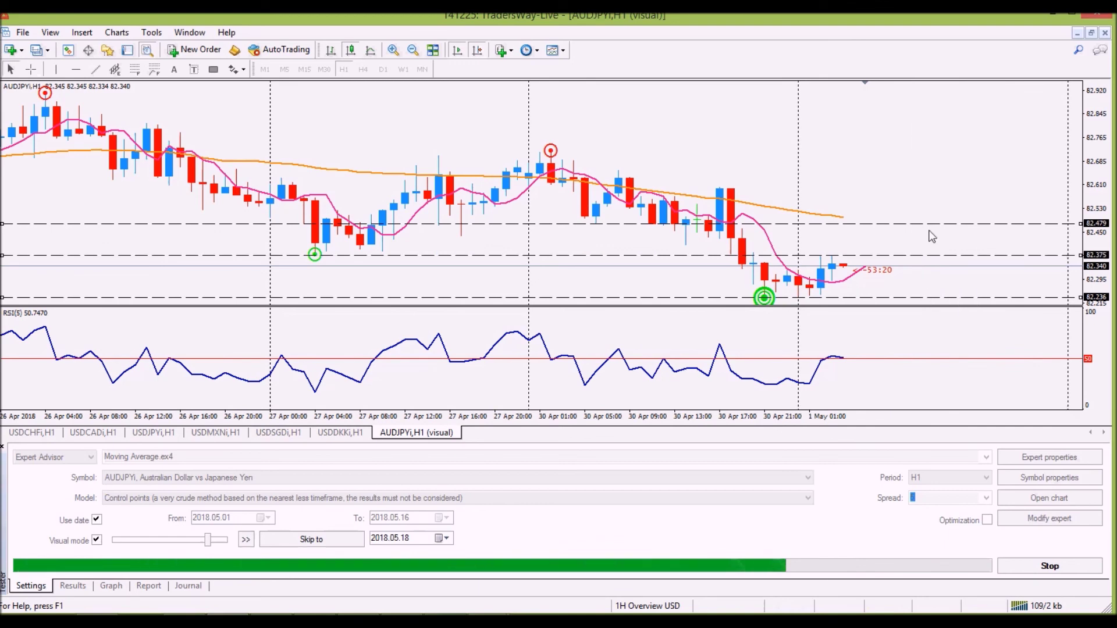
left_click_drag(931, 223, 934, 214)
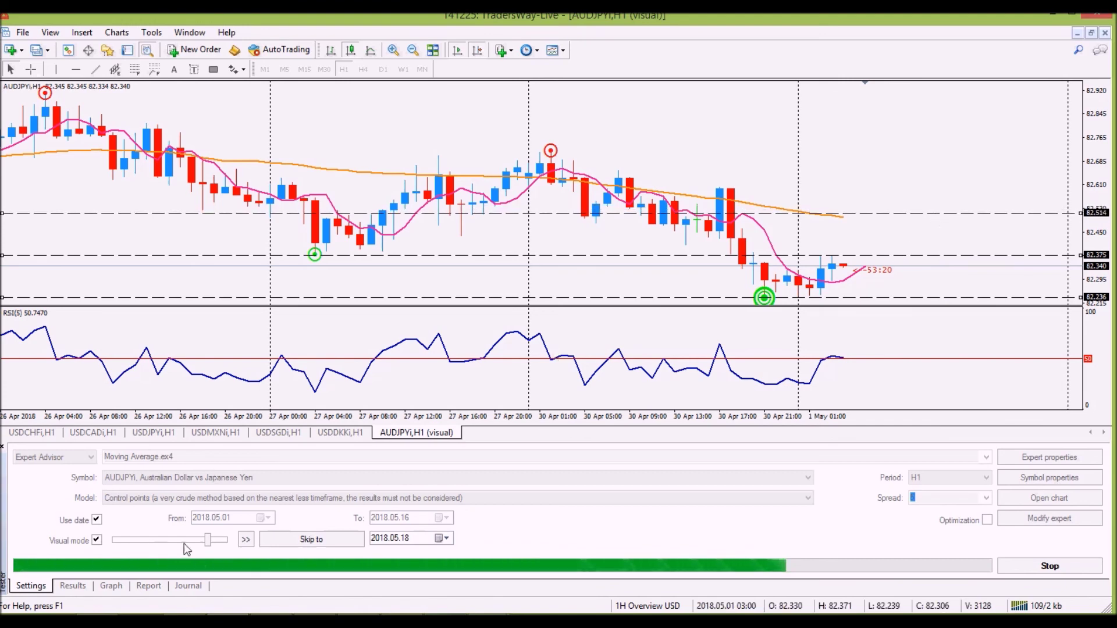
Raise the visual test speed, advance the backtest to the 1 May 08:00 candle, and lower the uppermost horizontal line to 82.458.
left_click_drag(218, 543, 222, 542)
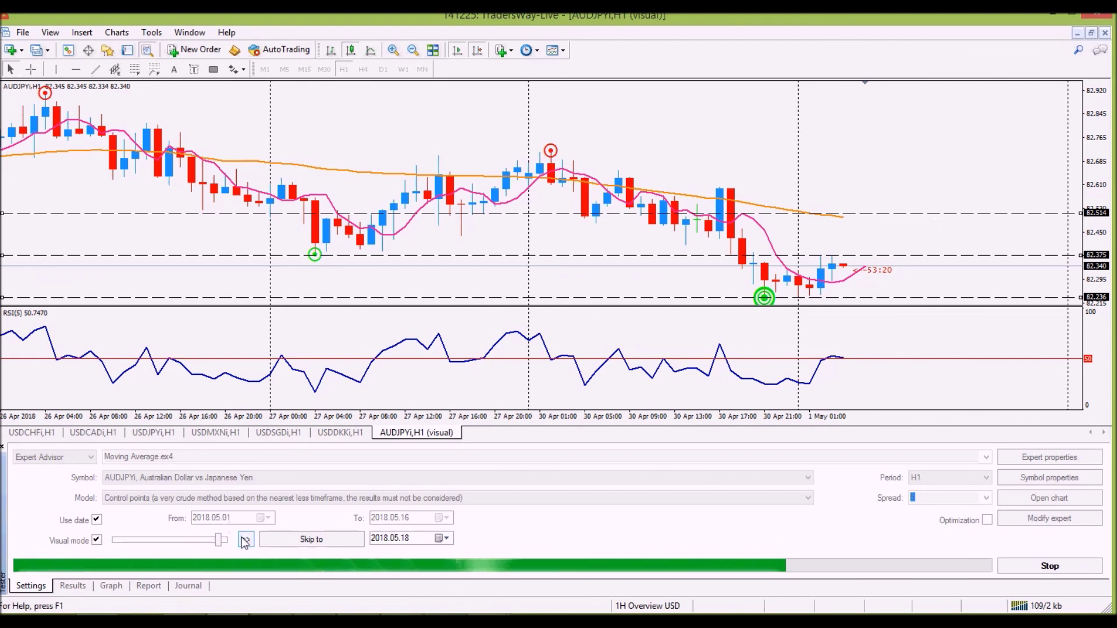
left_click(245, 541)
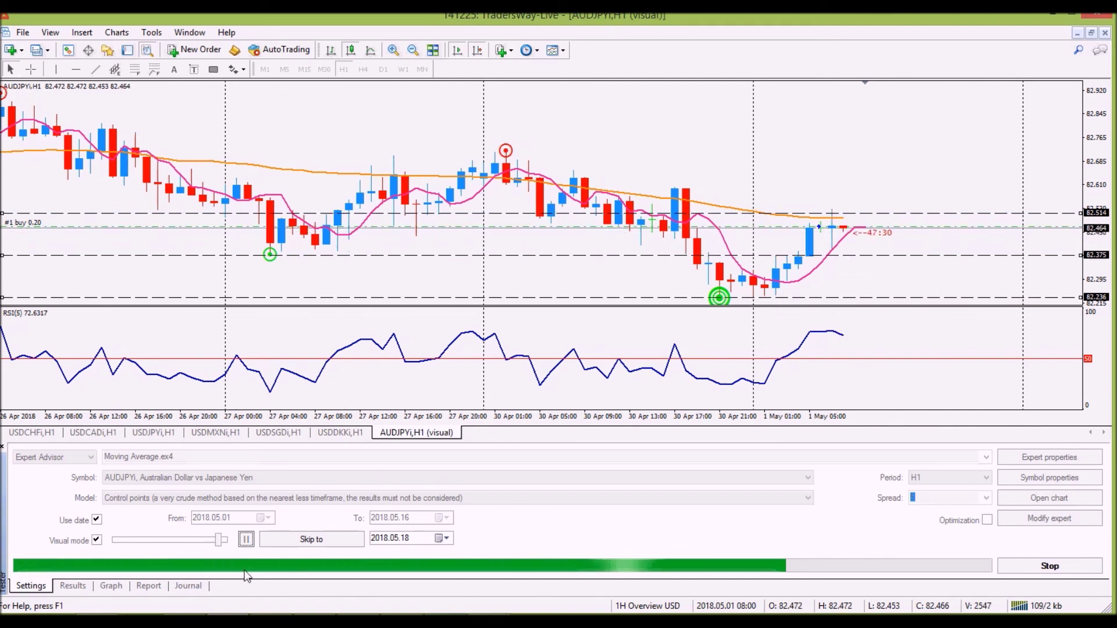
left_click(246, 540)
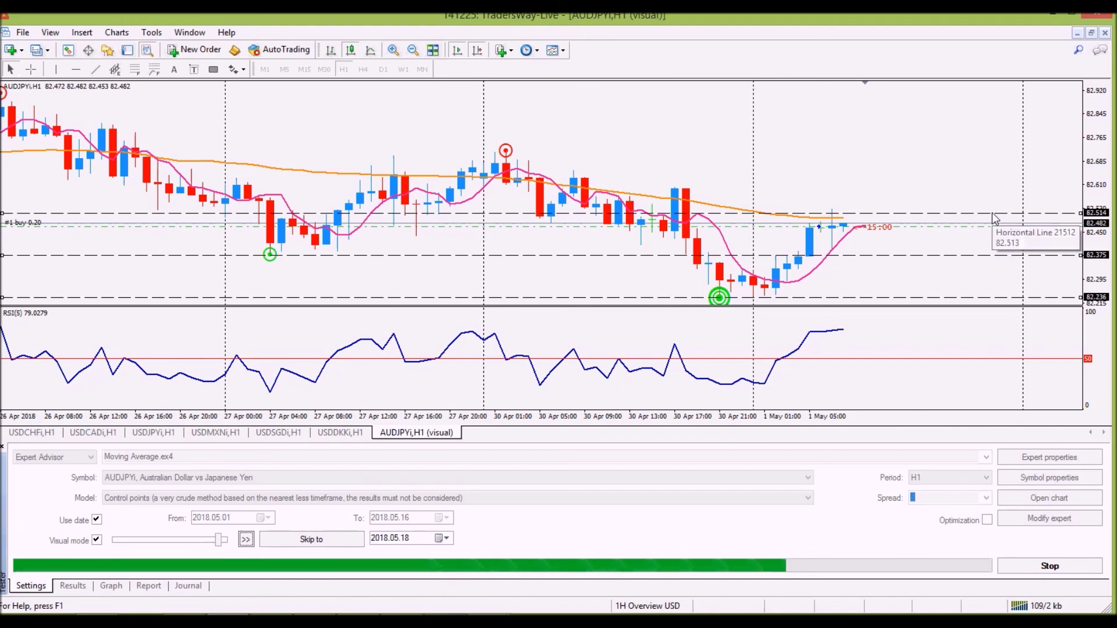
left_click_drag(992, 214, 990, 230)
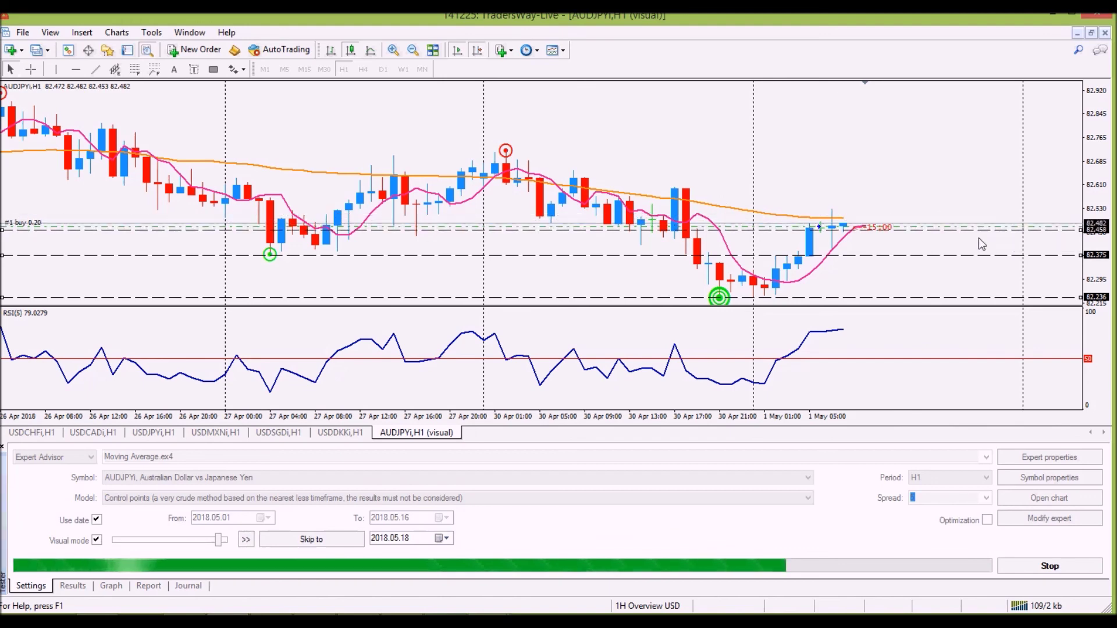
mouse_move(720, 307)
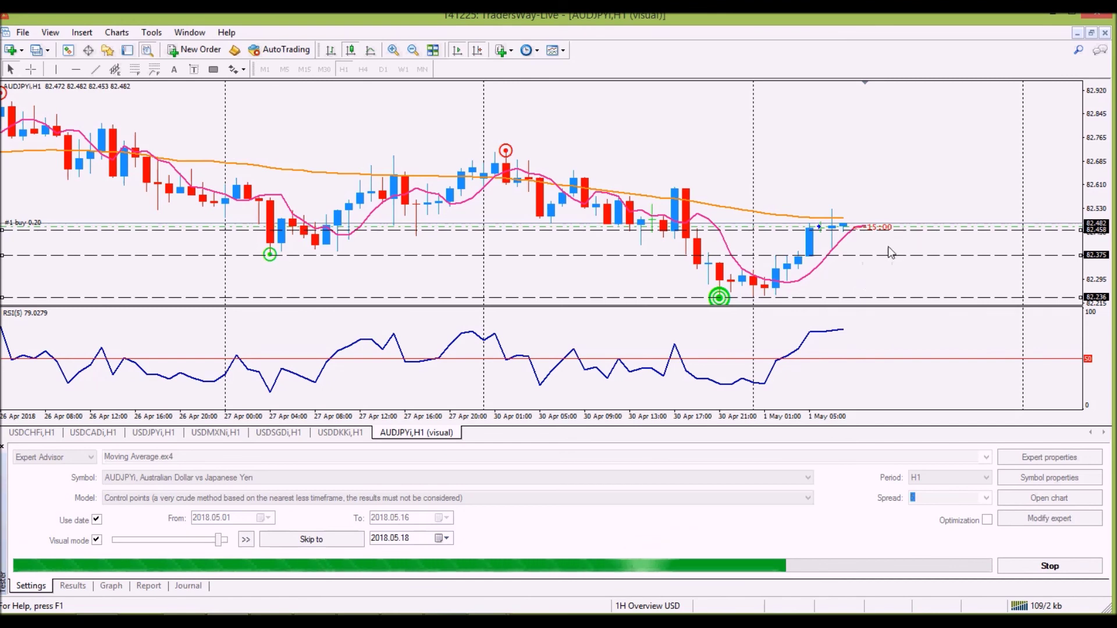
Increase the visual test speed slightly and advance the backtest to the 1 May 22:00 candle, pausing it there.
left_click_drag(222, 543, 229, 543)
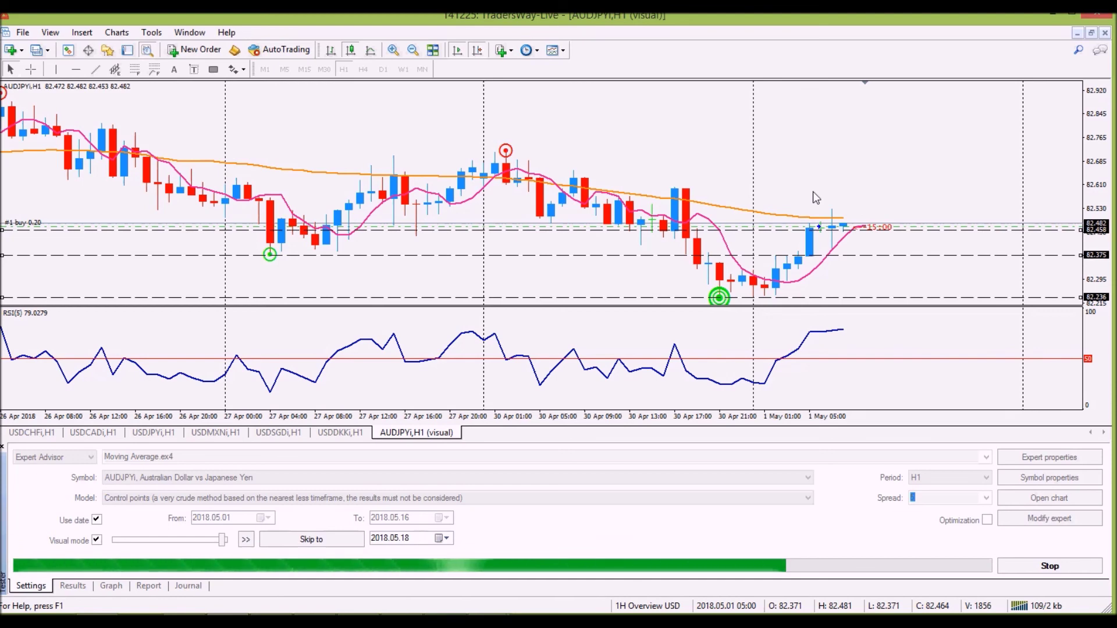
mouse_move(838, 217)
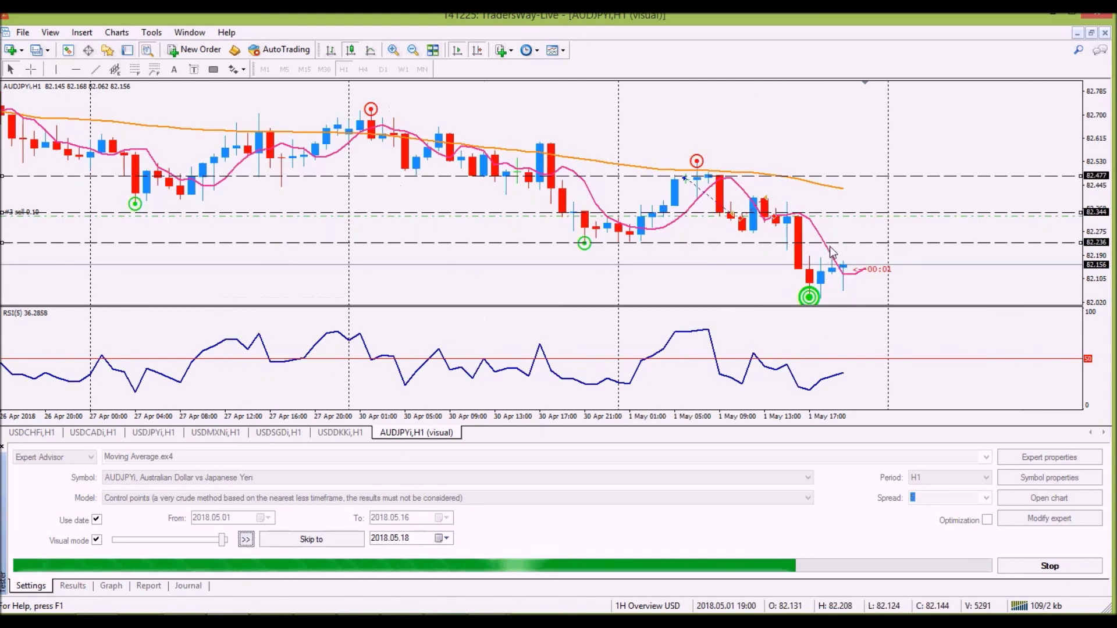
mouse_move(834, 265)
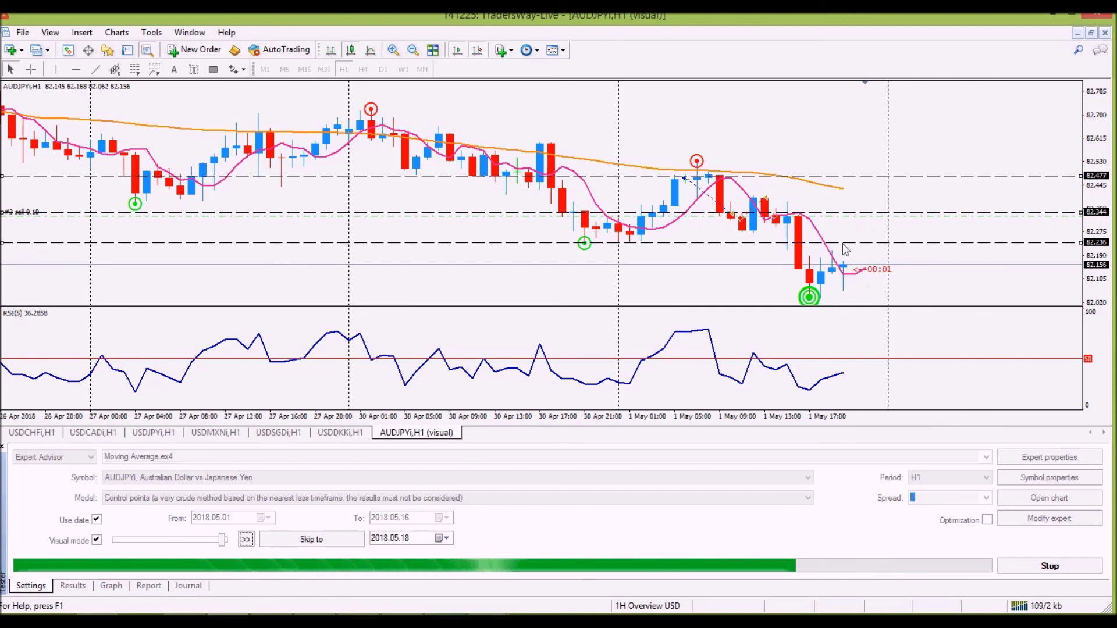
left_click(246, 539)
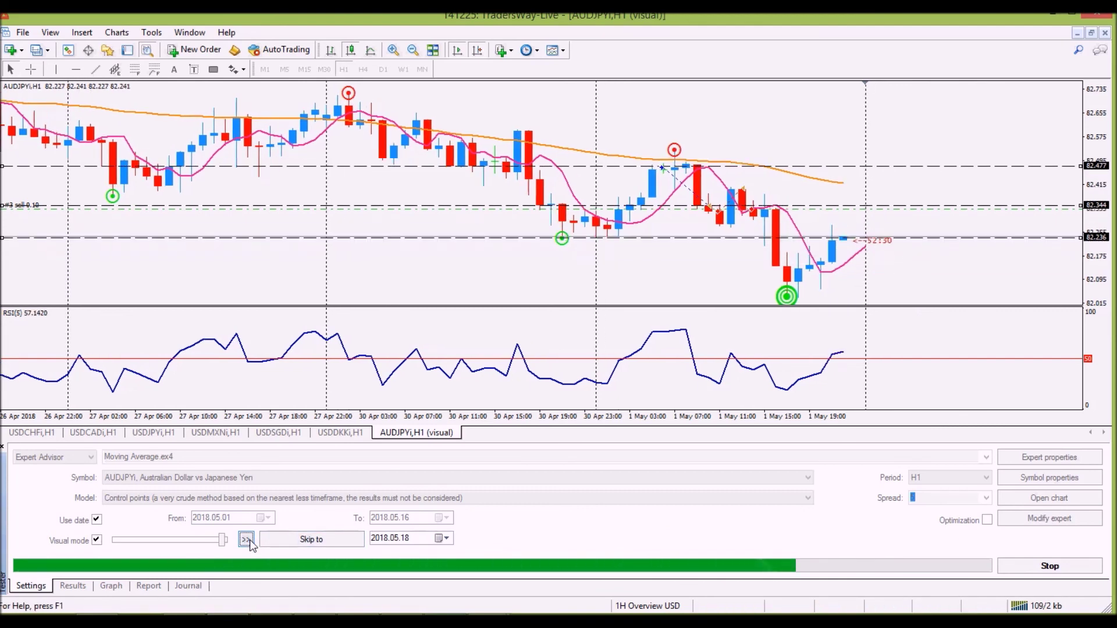
left_click(246, 539)
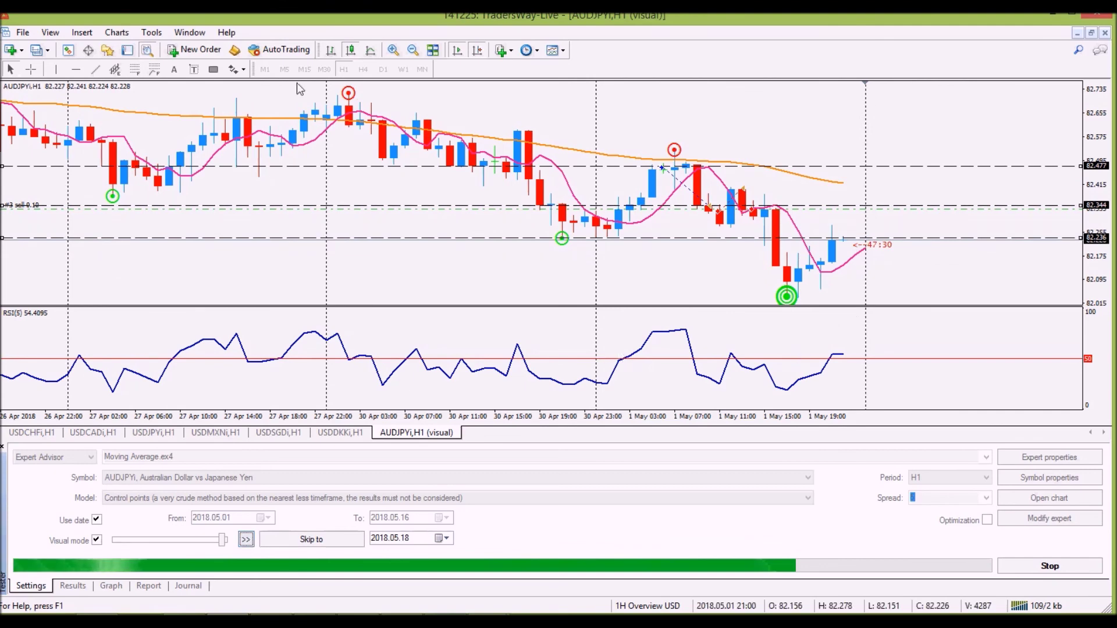
Reposition the horizontal lines for the new signal: stop at 82.036 by the green marker's low and entry at 82.229.
left_click(881, 256)
left_click_drag(879, 237, 769, 299)
left_click_drag(952, 209, 955, 241)
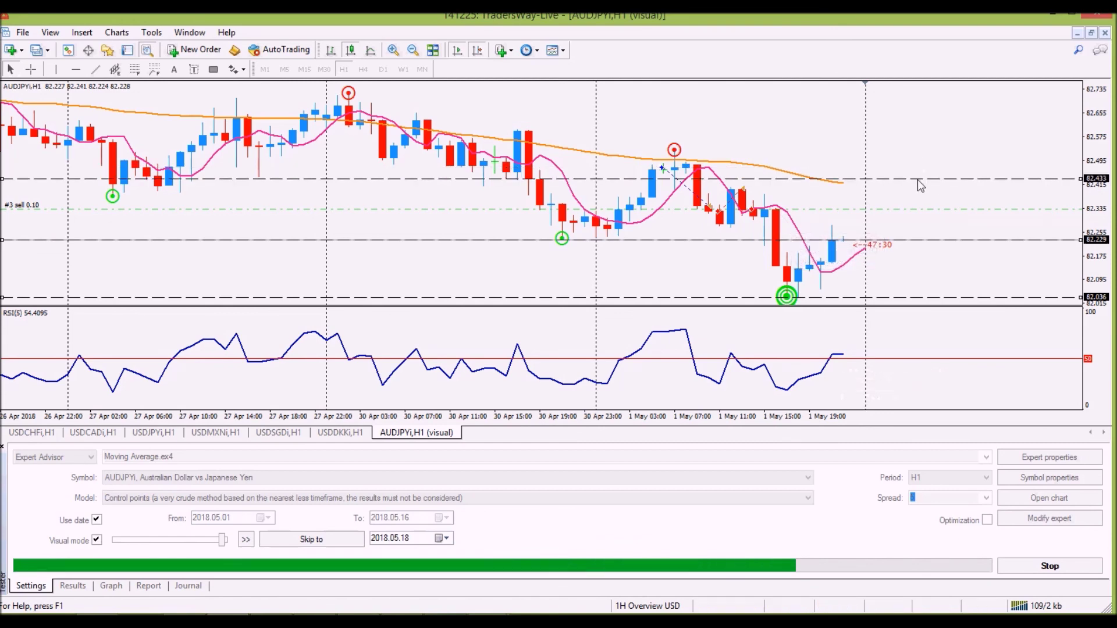
Lower the target line to 82.334, measuring its distance from the entry line with the crosshair.
left_click_drag(919, 196, 919, 211)
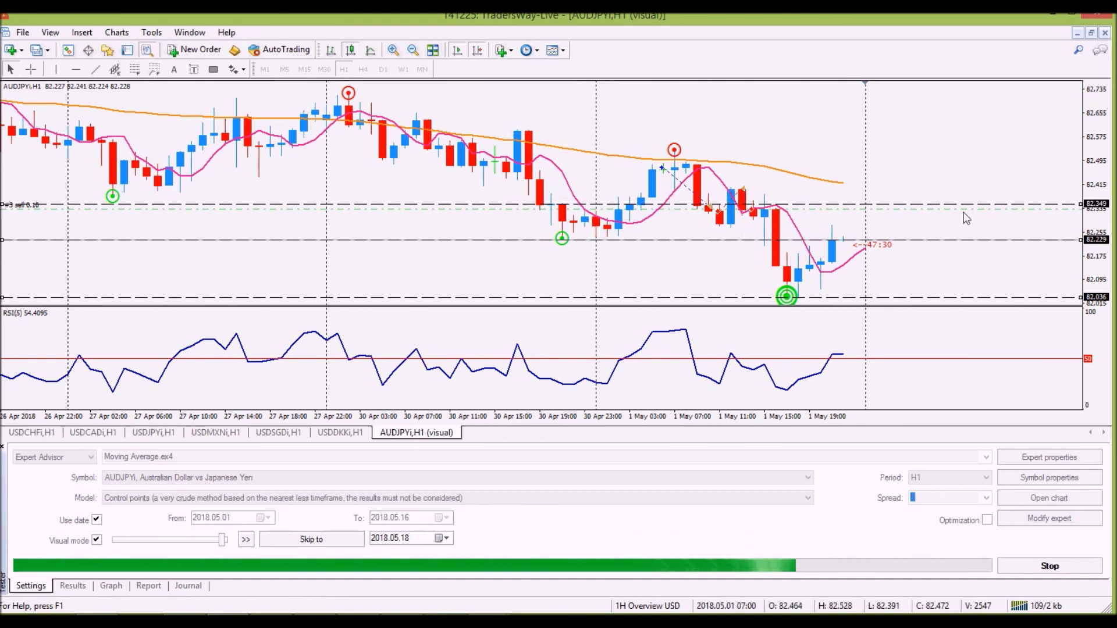
left_click_drag(965, 205, 968, 205)
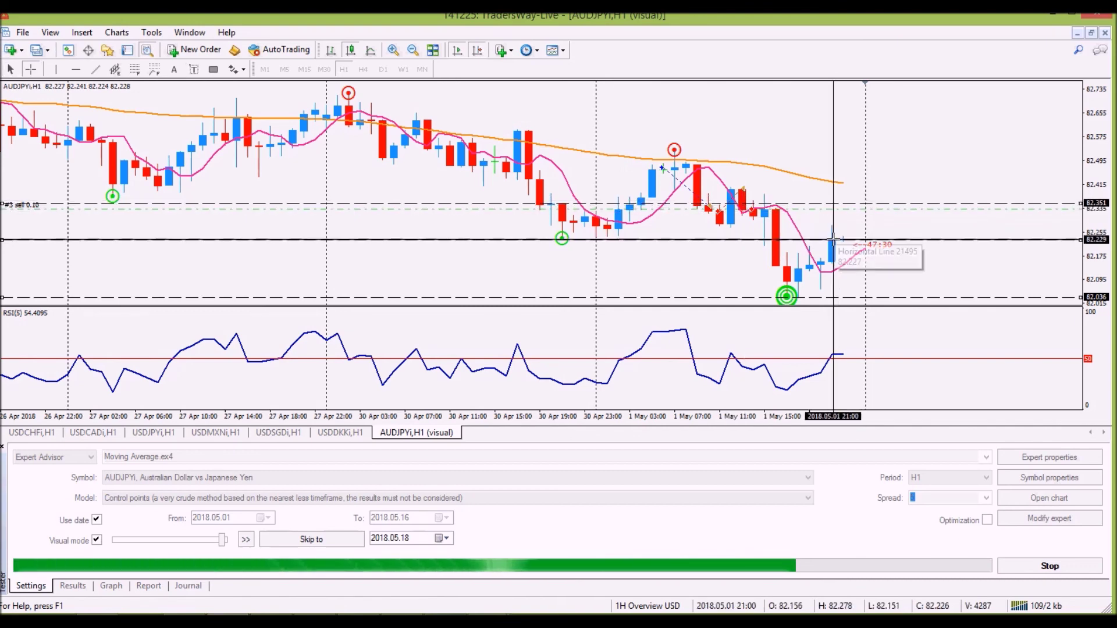
left_click_drag(834, 239, 859, 210)
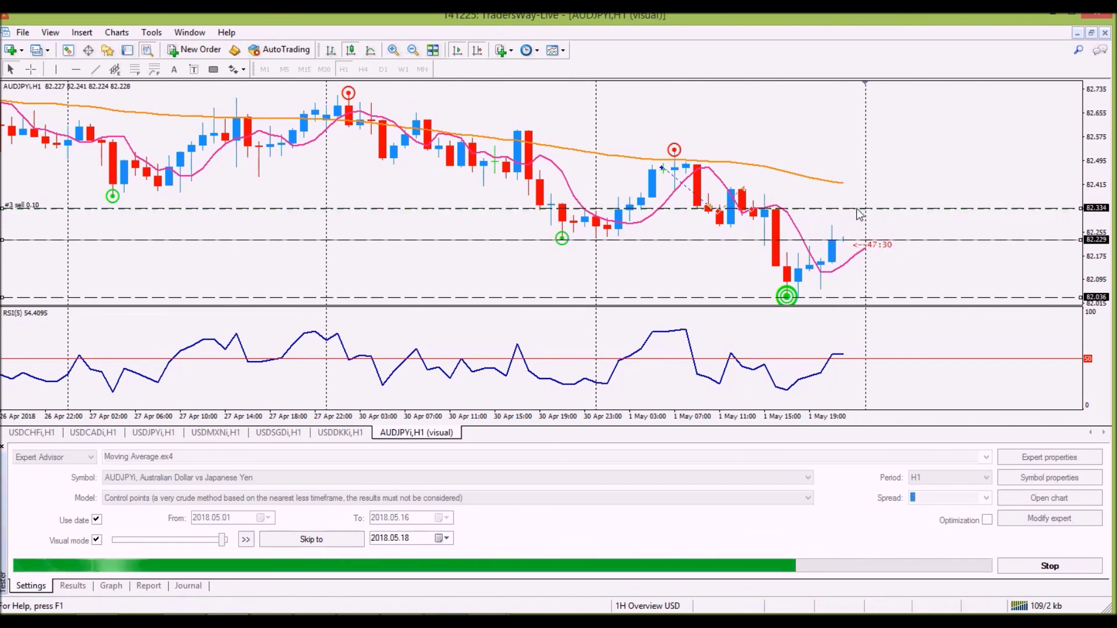
Resume the visual test and pause it at the 2 May 08:00 candle, past the target line.
left_click(246, 540)
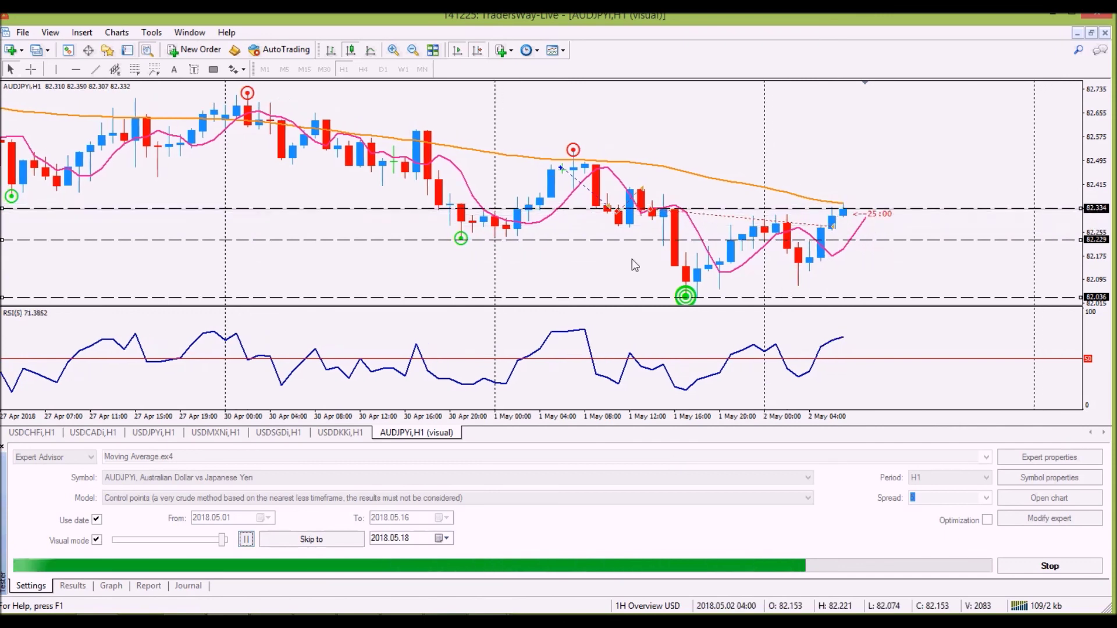
key("Pause")
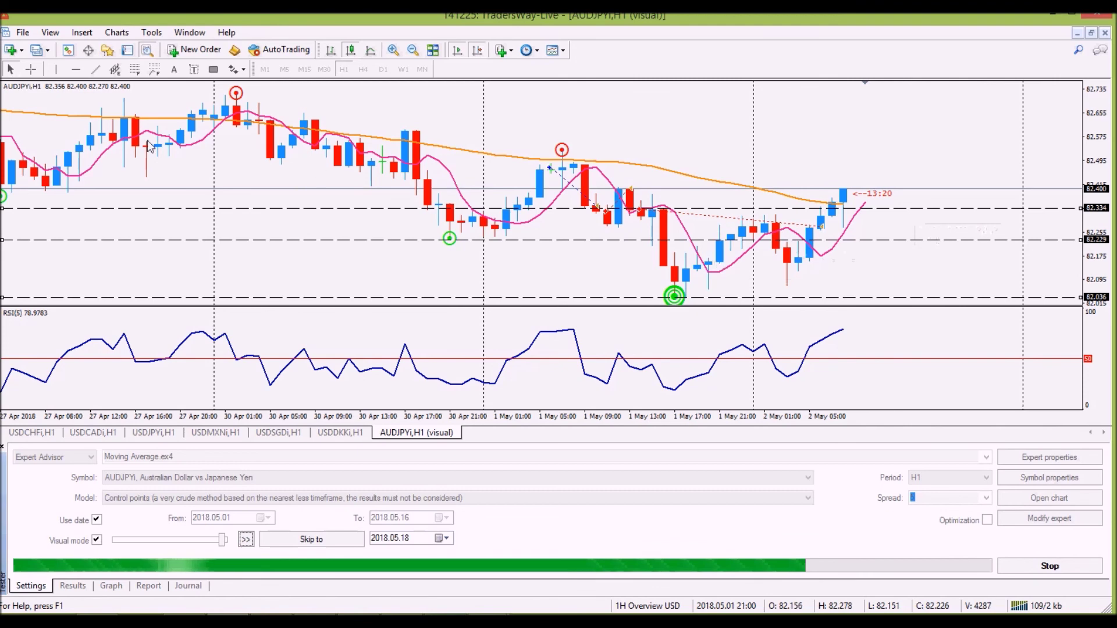
Mark the 1 May 21:00 entry candle with a vertical line and move the horizontal entry line to 82.247.
left_click(57, 69)
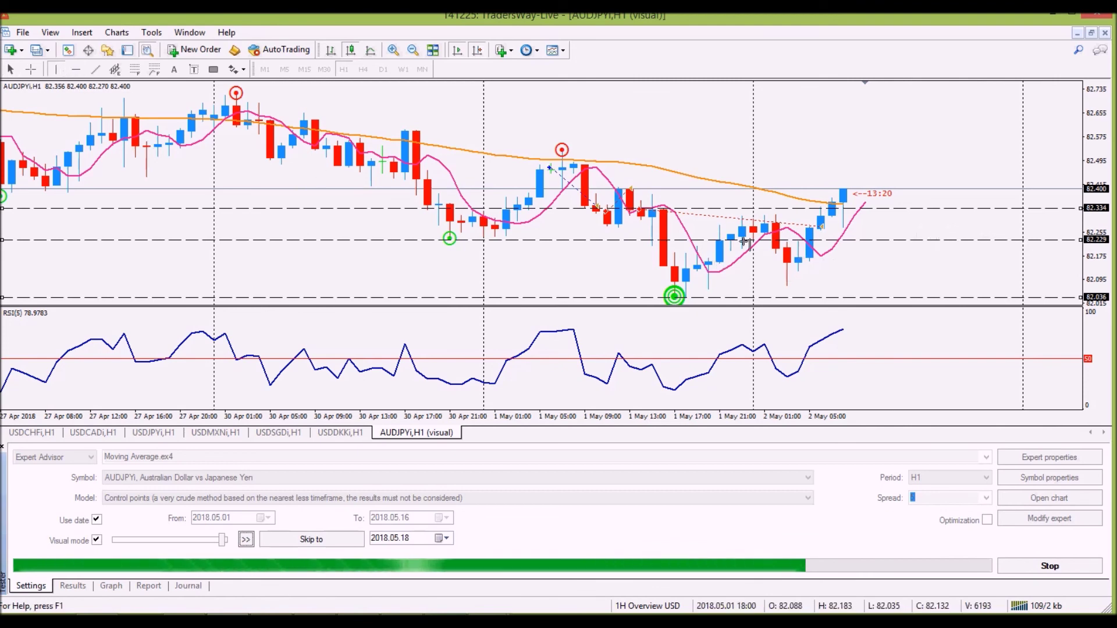
left_click(720, 235)
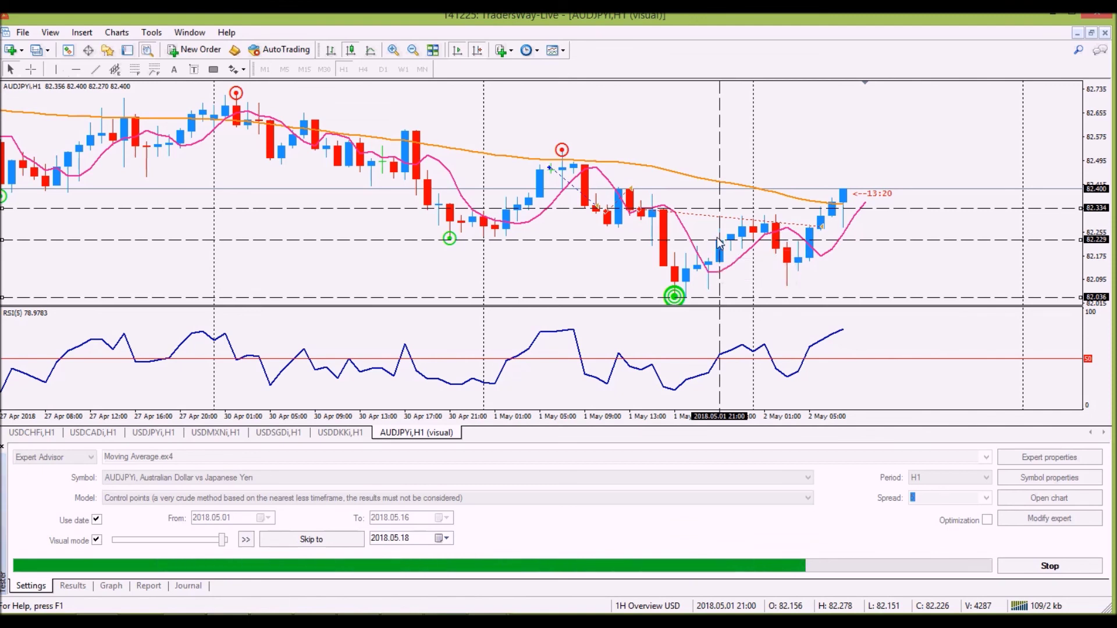
double_click(720, 245)
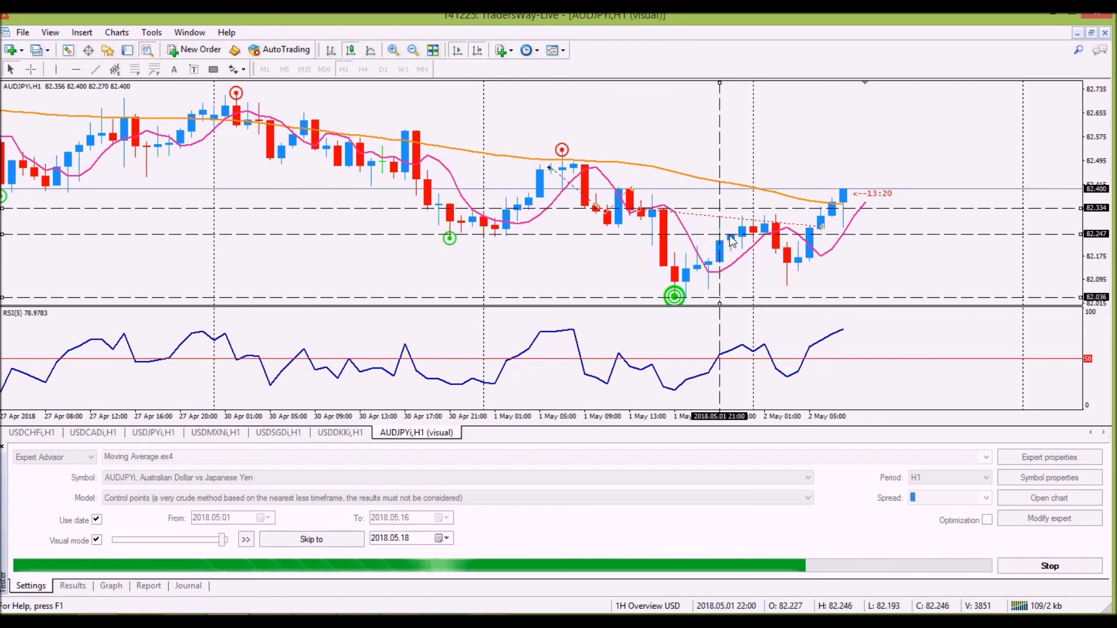
mouse_move(731, 241)
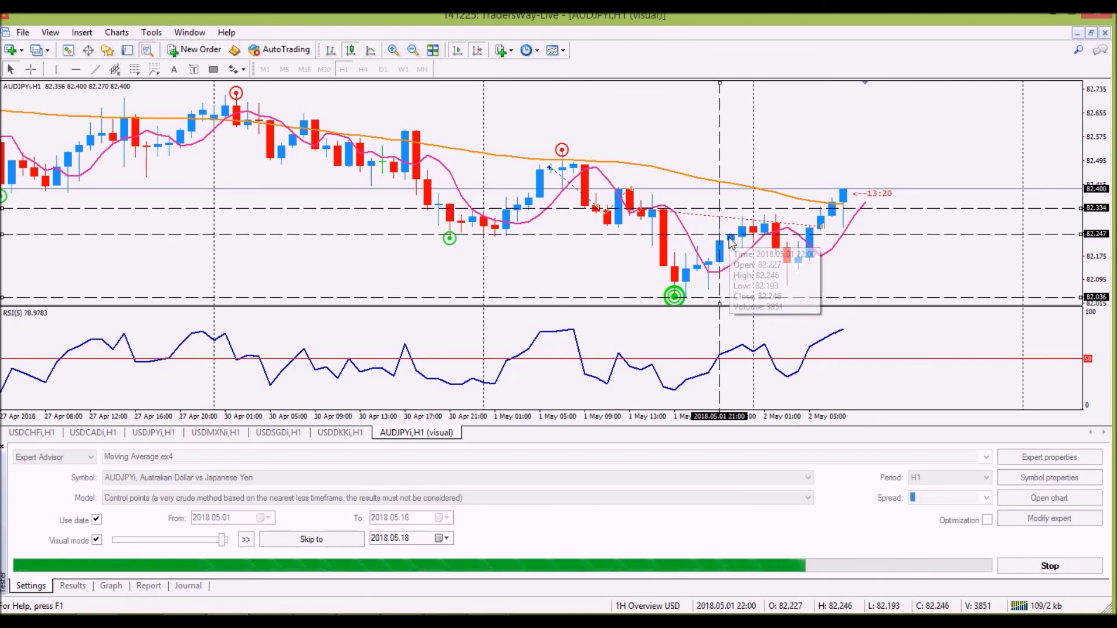
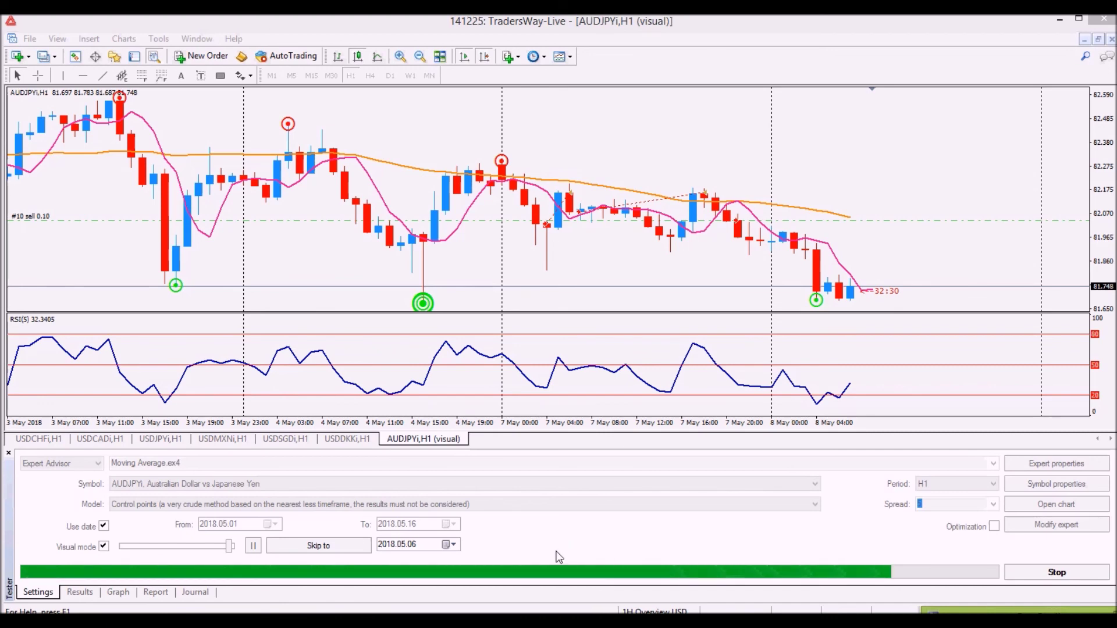
Advance the visual test to the 8 May 09:00 candle, pausing and resuming it and lowering its speed slightly.
left_click(254, 545)
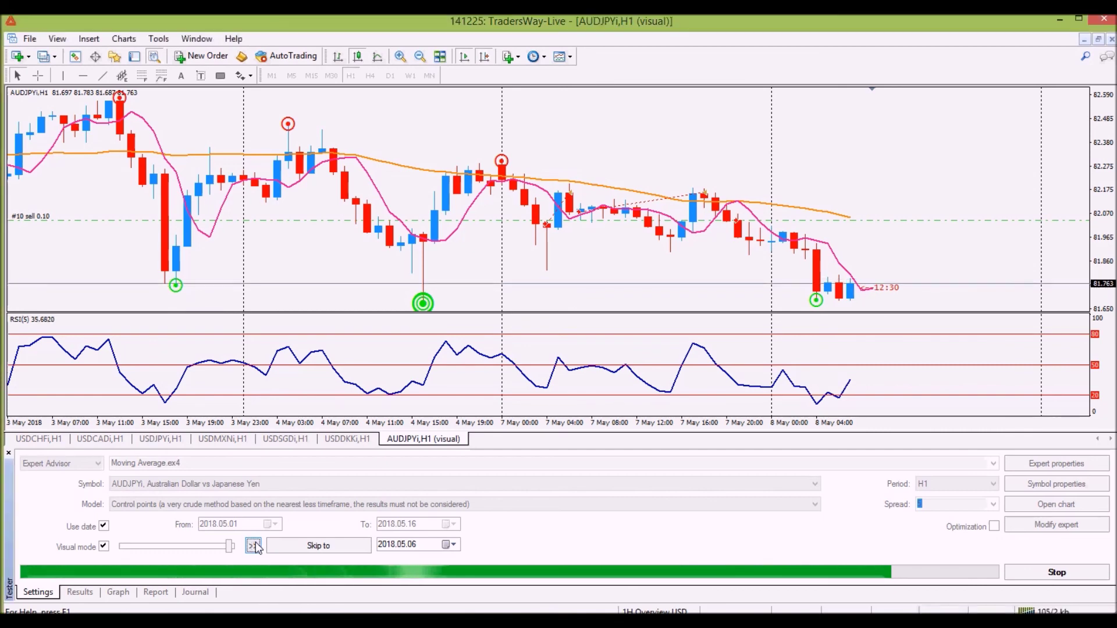
left_click(254, 546)
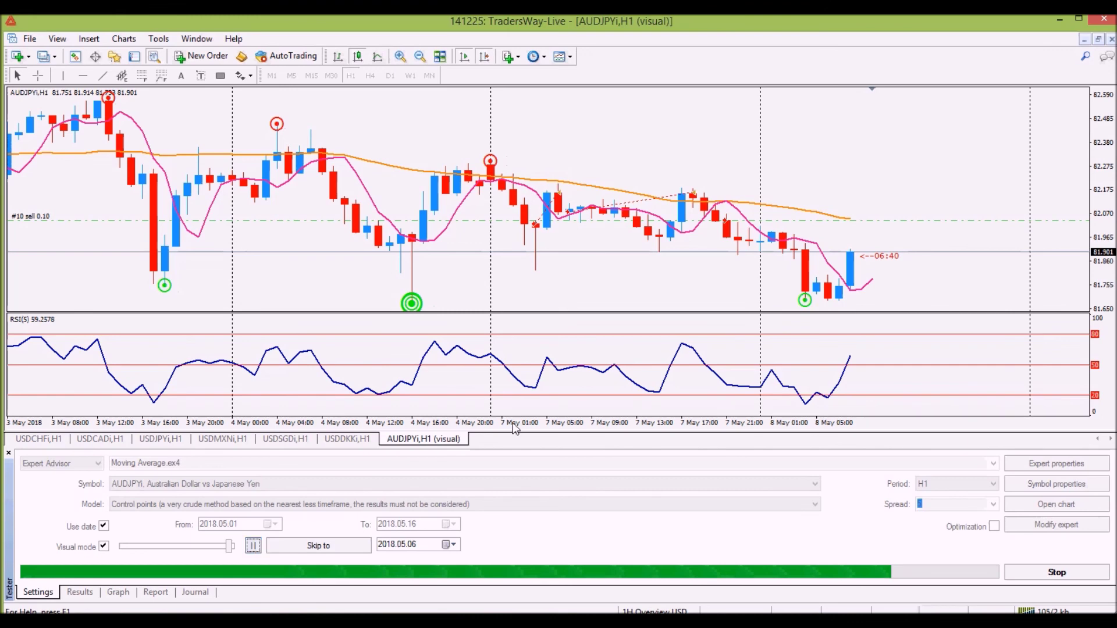
left_click_drag(230, 546, 231, 555)
left_click(252, 547)
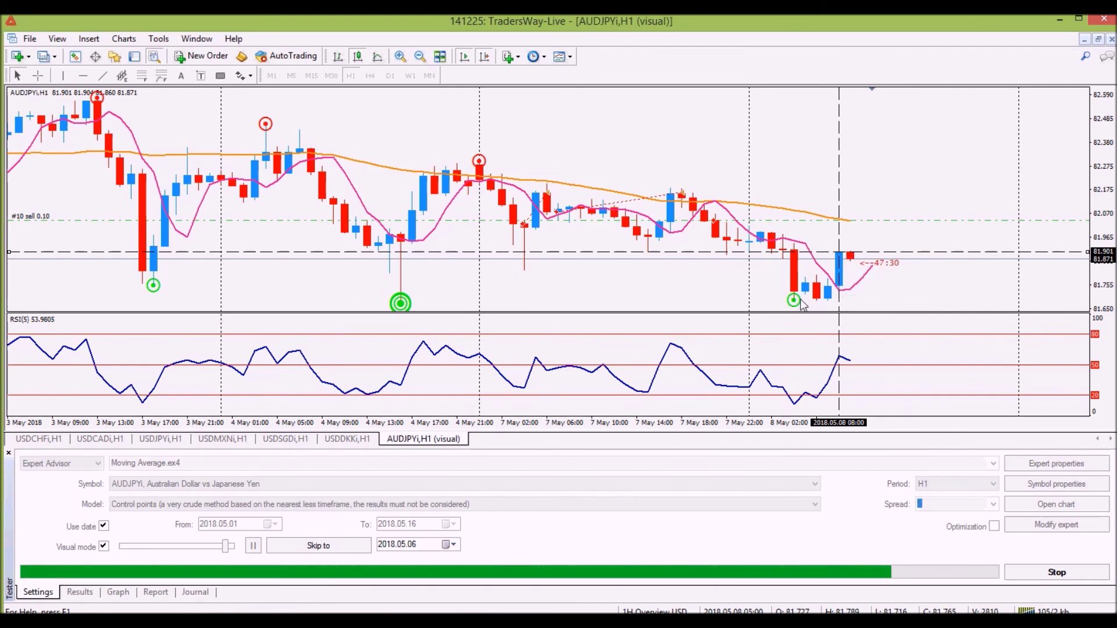
Place horizontal lines at 81.692 and 82.058, below and above the entry line, and measure their distances from it with the crosshair.
mouse_move(802, 303)
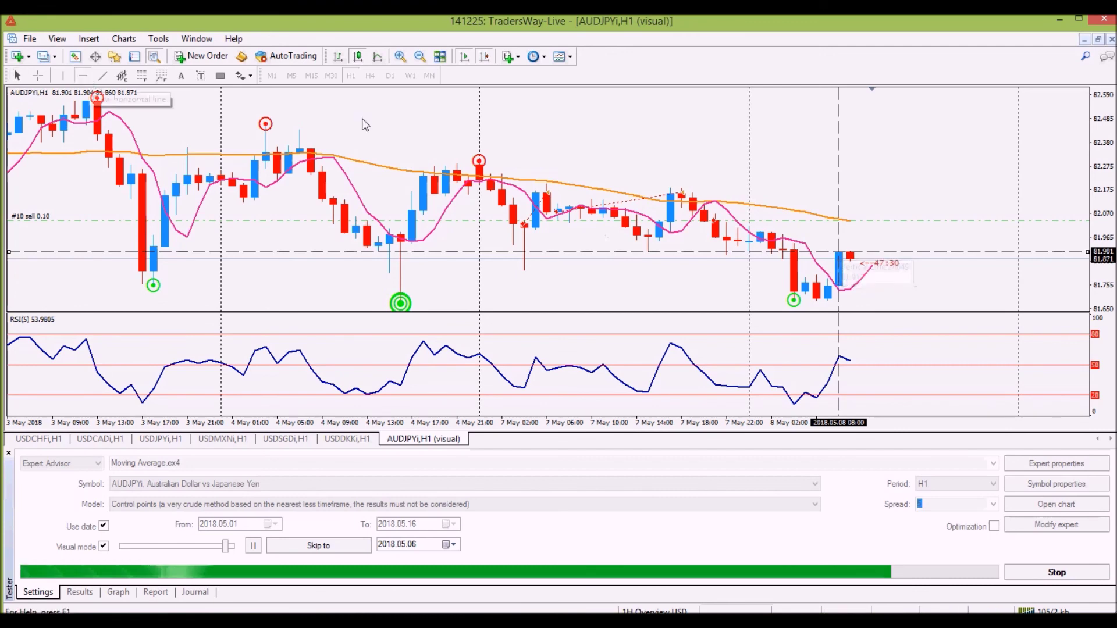
left_click(843, 299)
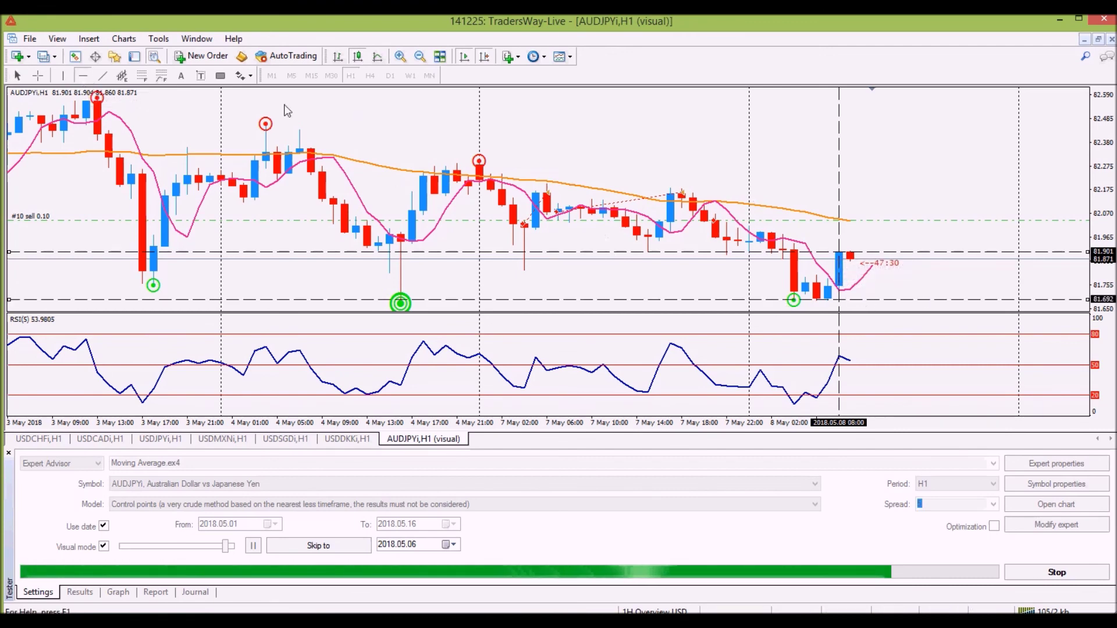
left_click(913, 216)
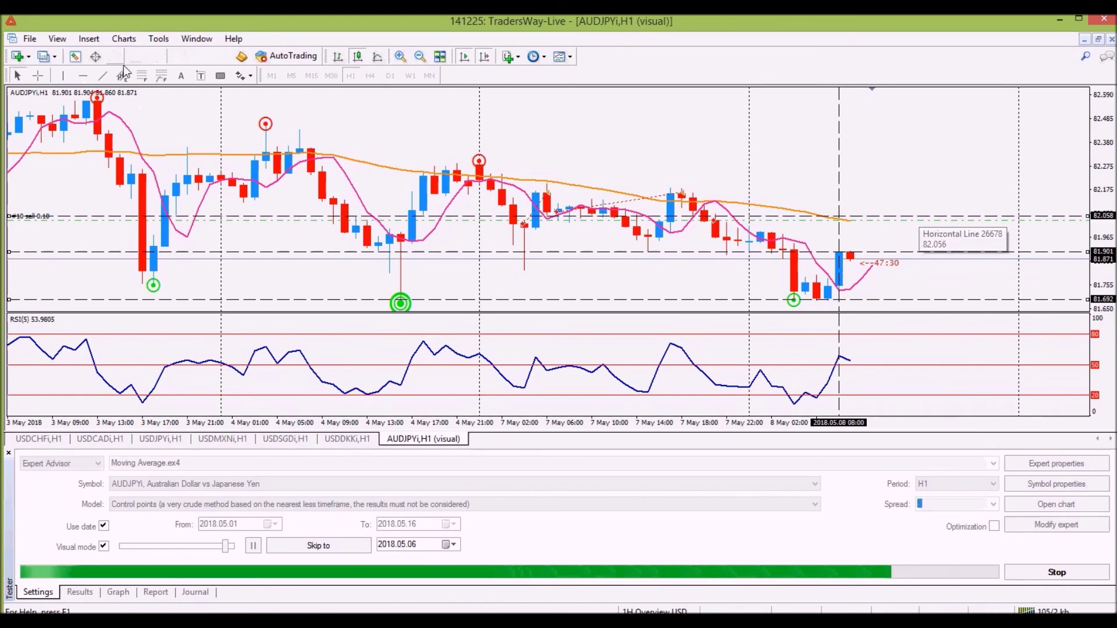
left_click(38, 75)
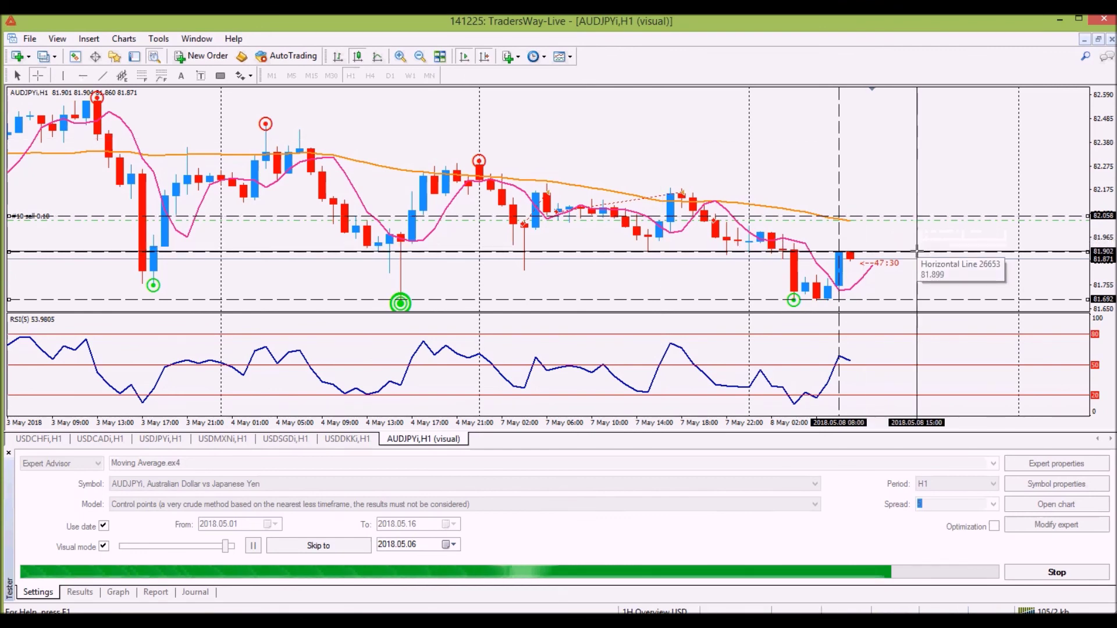
left_click_drag(917, 253, 909, 276)
left_click_drag(955, 225, 969, 217)
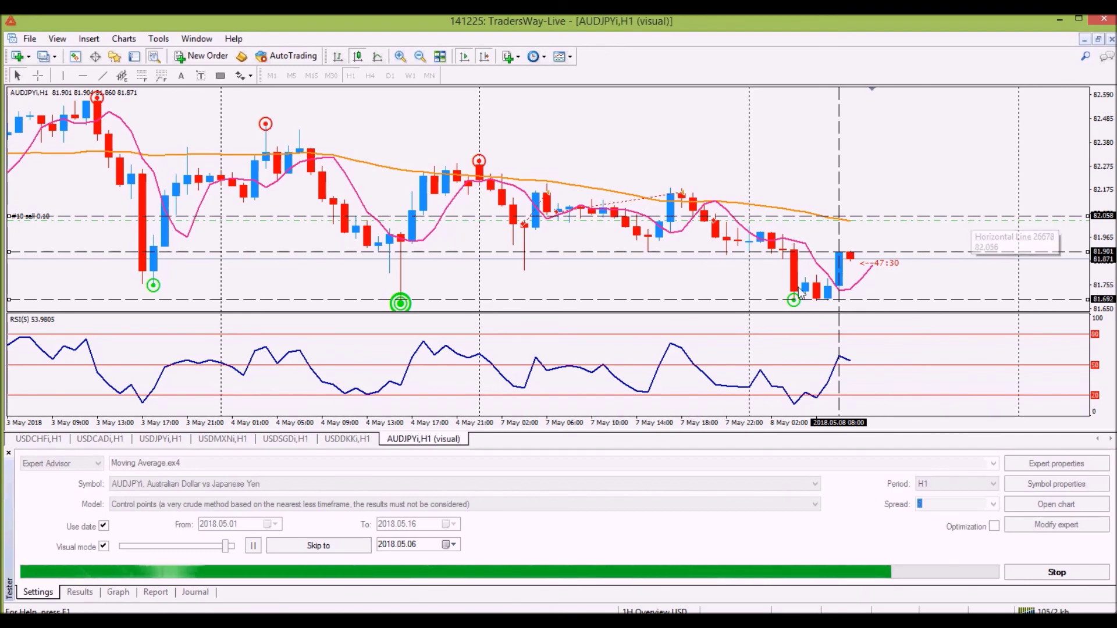
Resume the visual test, pause it at the 8 May 12:00 candle, and inspect the RSI at the 08:00 entry candle.
left_click(256, 546)
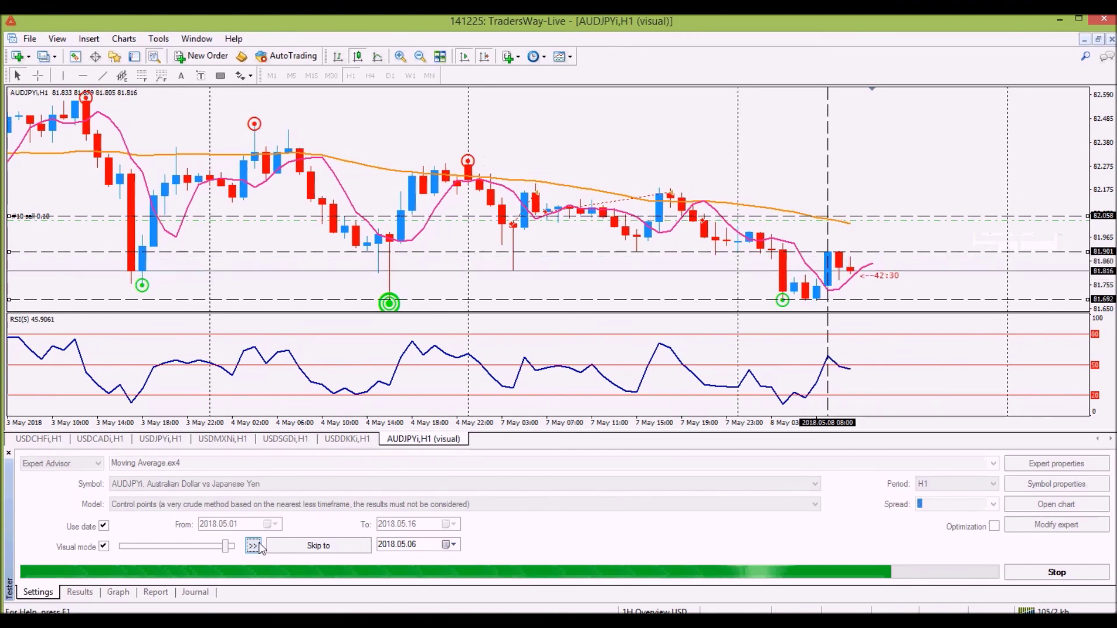
left_click(254, 545)
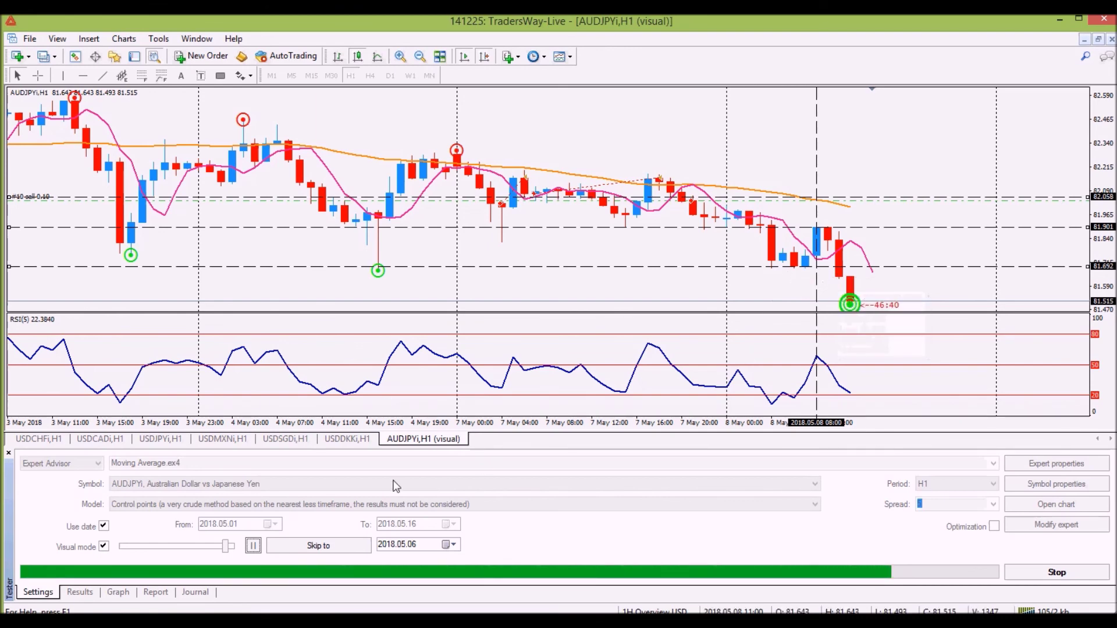
left_click(254, 546)
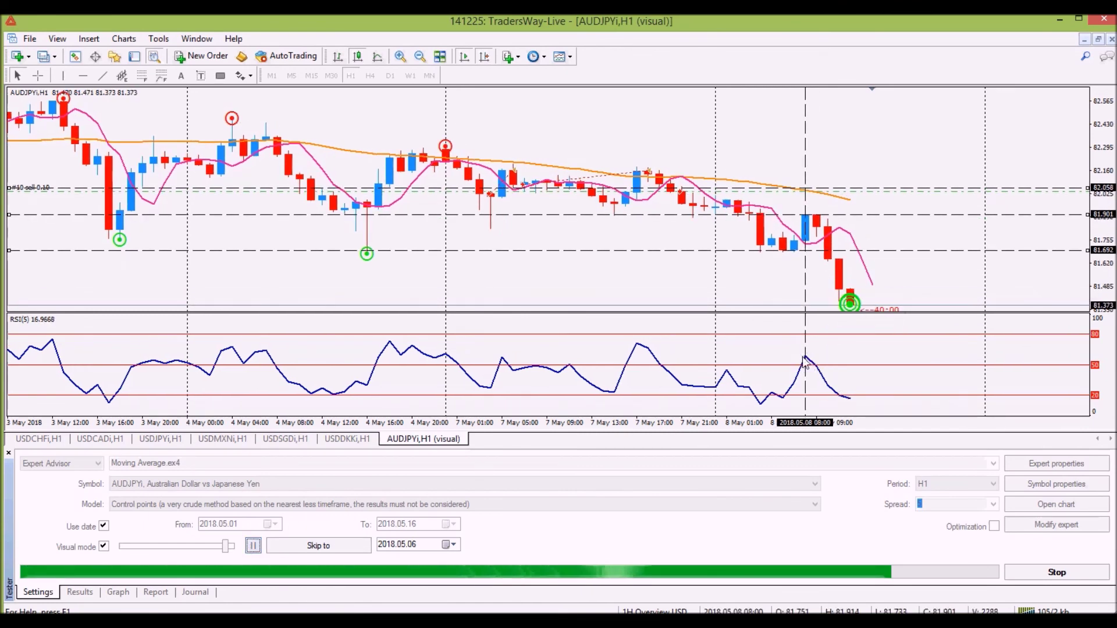
mouse_move(807, 357)
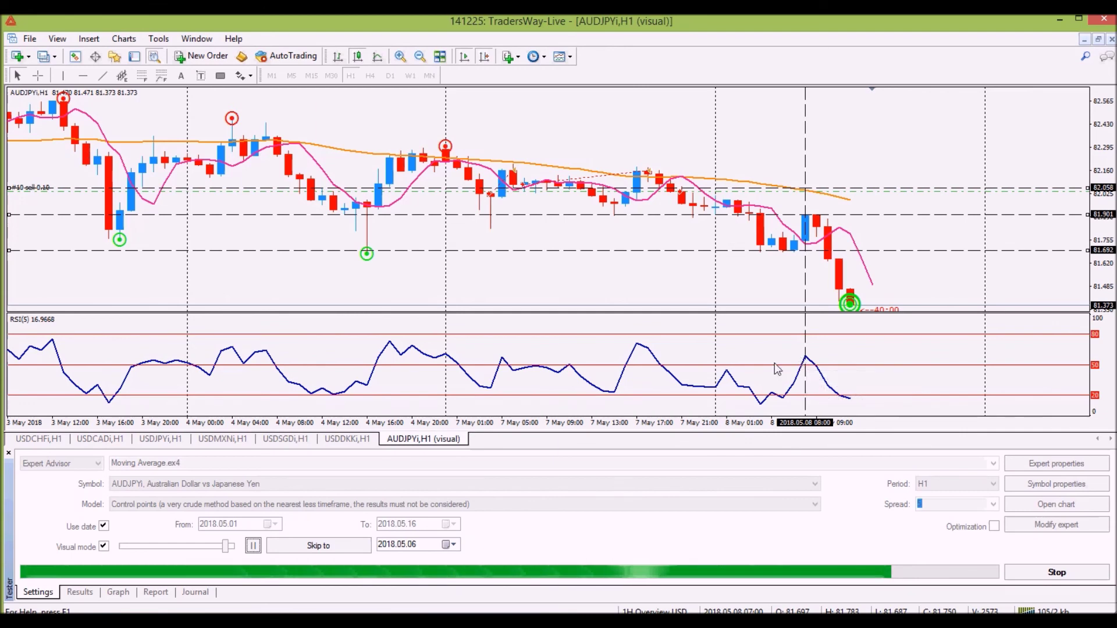
Advance the visual test to the 9 May 04:00 candle, pausing once at the 00:00 candle on the way.
left_click(253, 545)
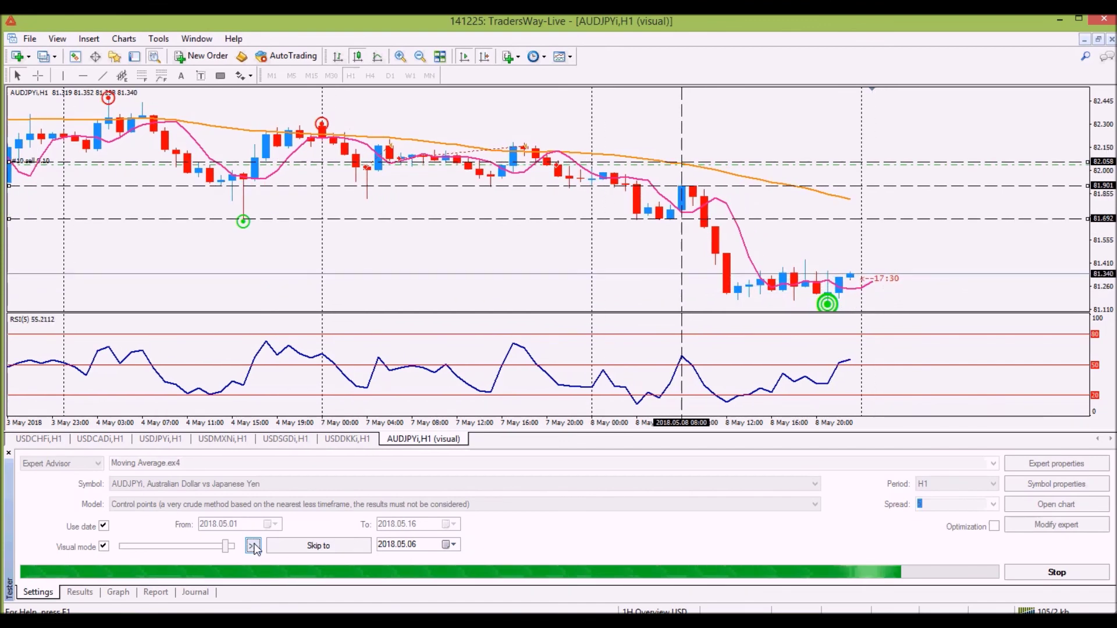
left_click(254, 546)
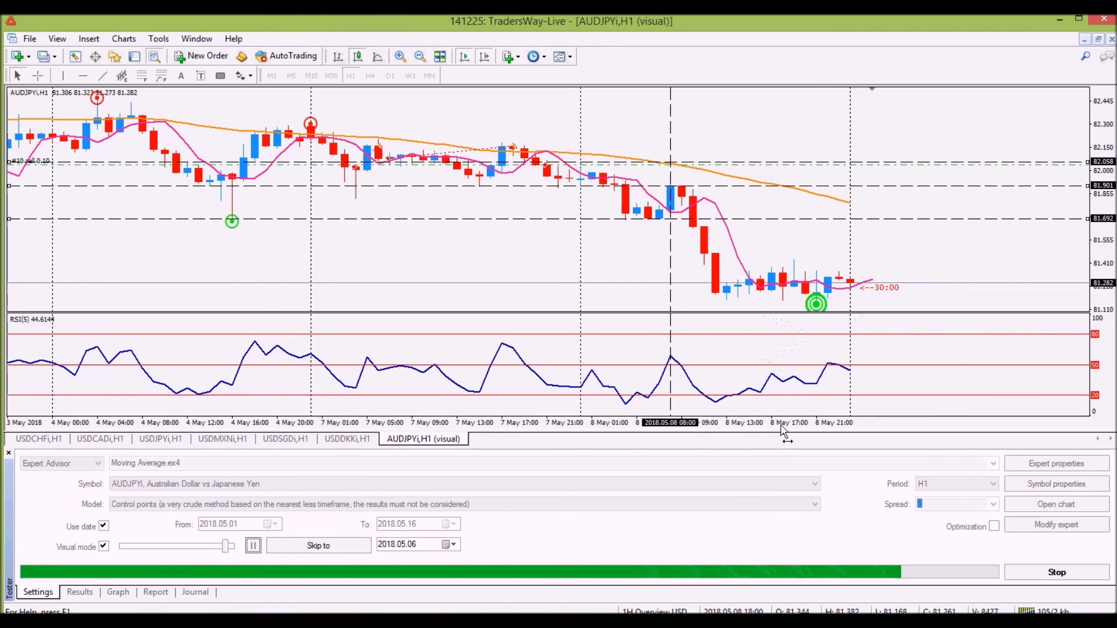
left_click(255, 545)
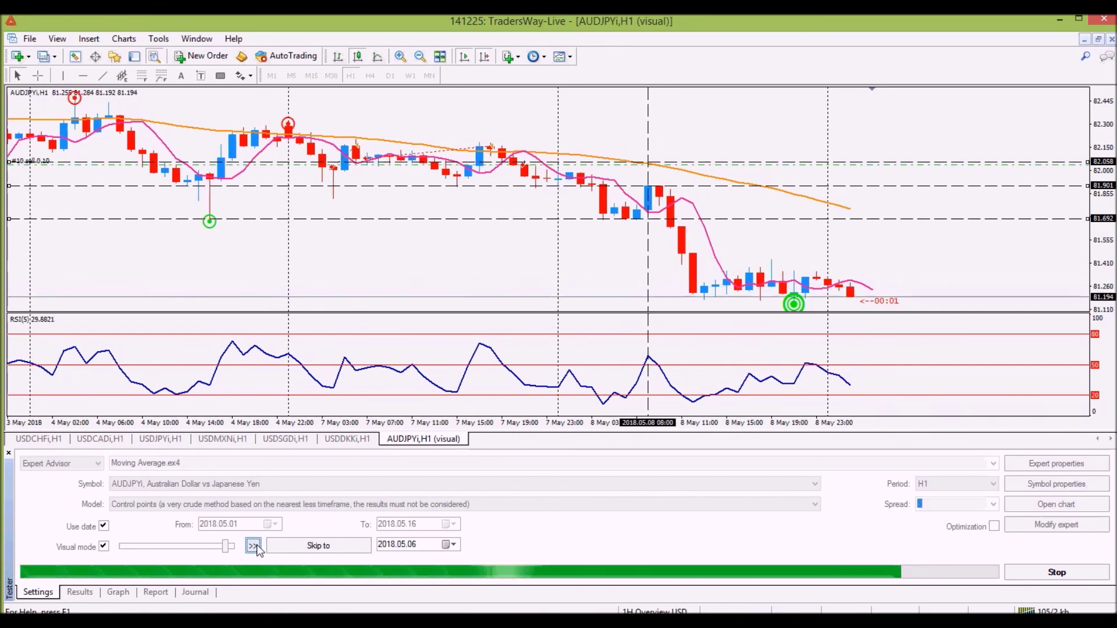
left_click(254, 546)
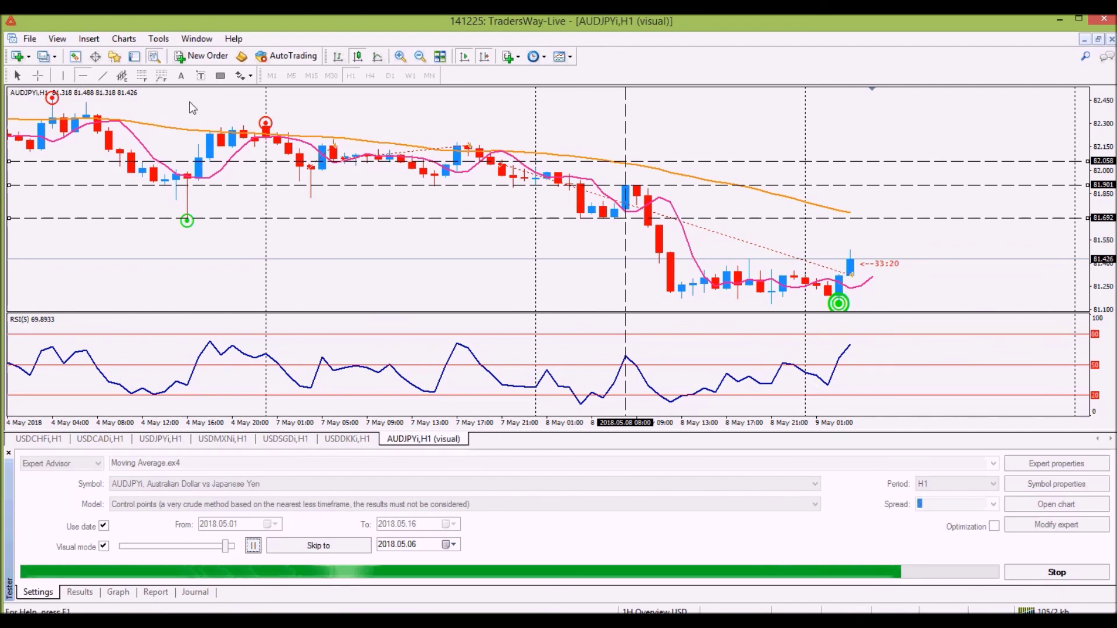
left_click(859, 262)
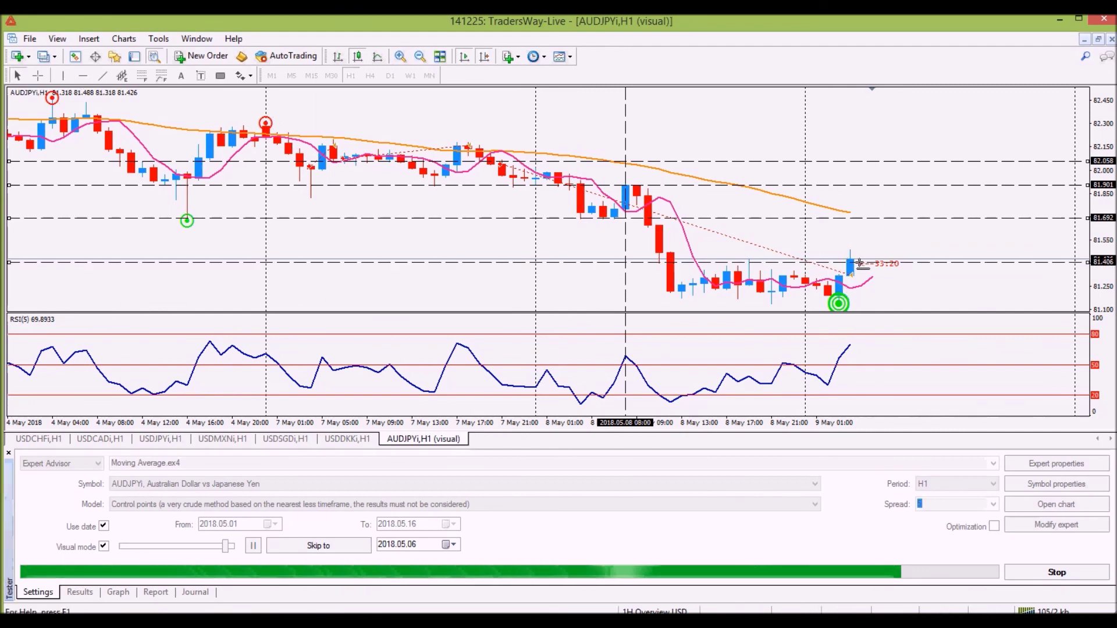
right_click(947, 265)
left_click(984, 313)
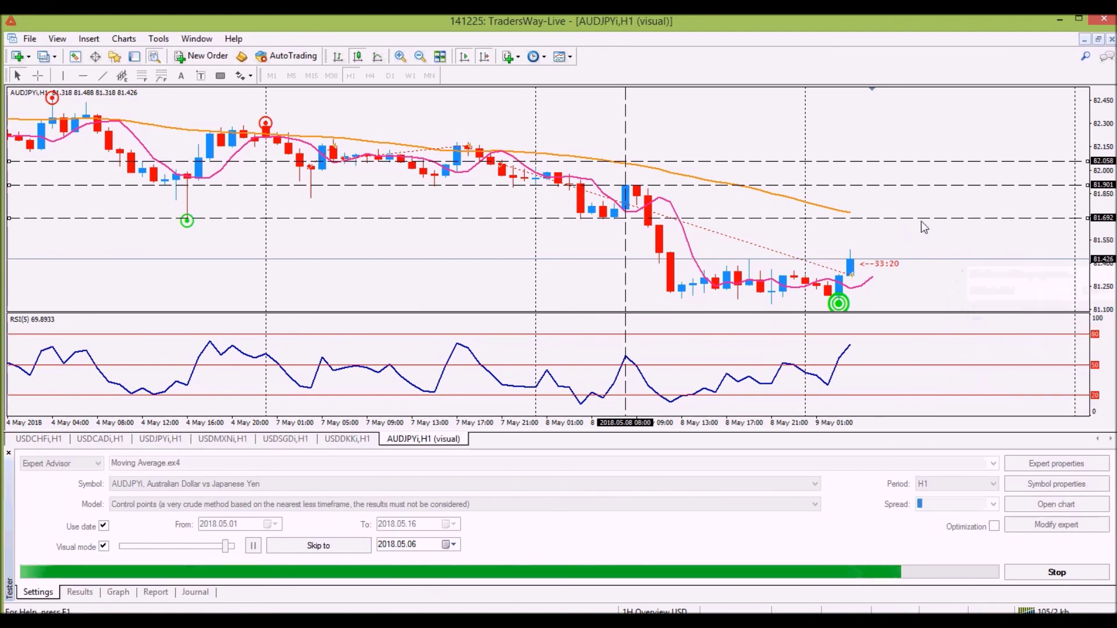
Move the three horizontal lines to the new setup: entry at 81.492, stop at 81.135 and target at 81.835.
left_click_drag(921, 218, 903, 254)
left_click_drag(890, 185, 895, 311)
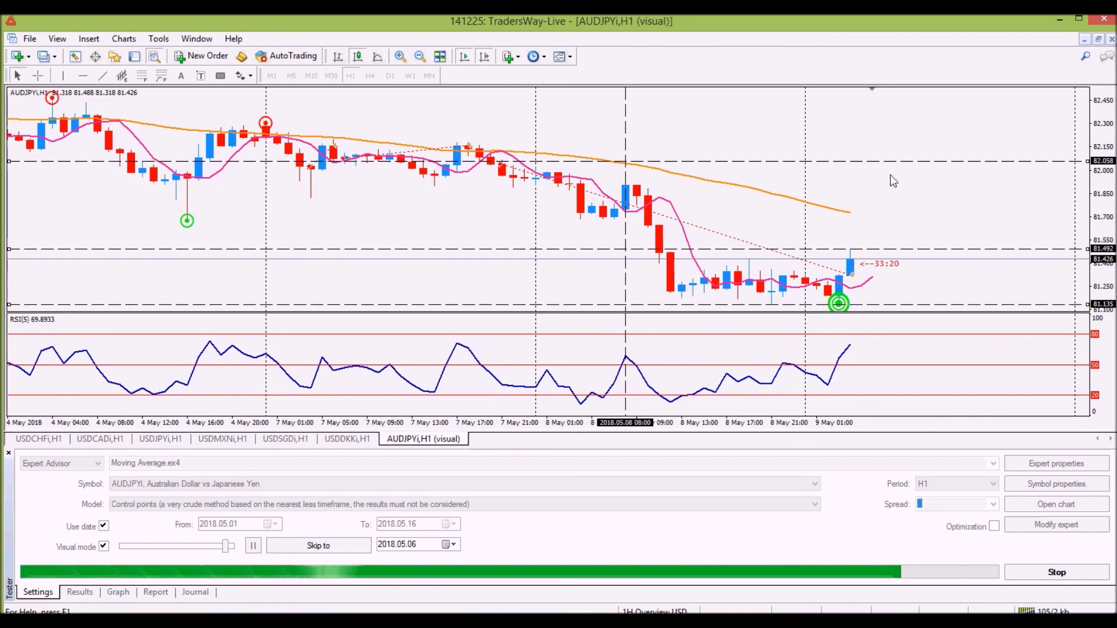
left_click_drag(890, 161, 894, 196)
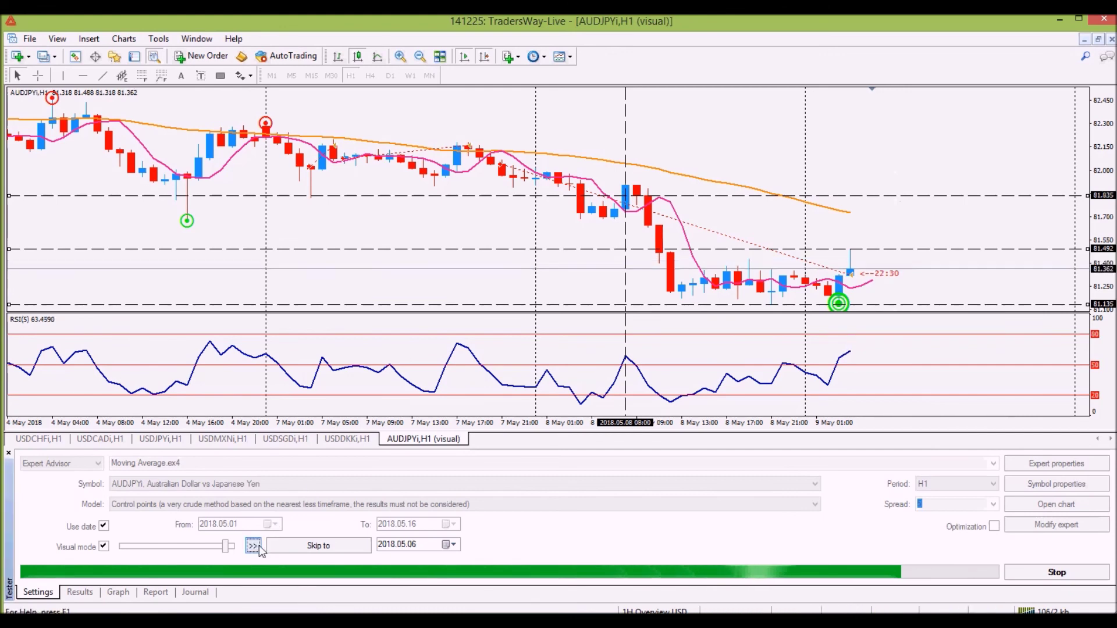
Resume the visual test, raise its speed slightly, and pause it at the 9 May 16:00 candle, past the target line.
left_click(260, 545)
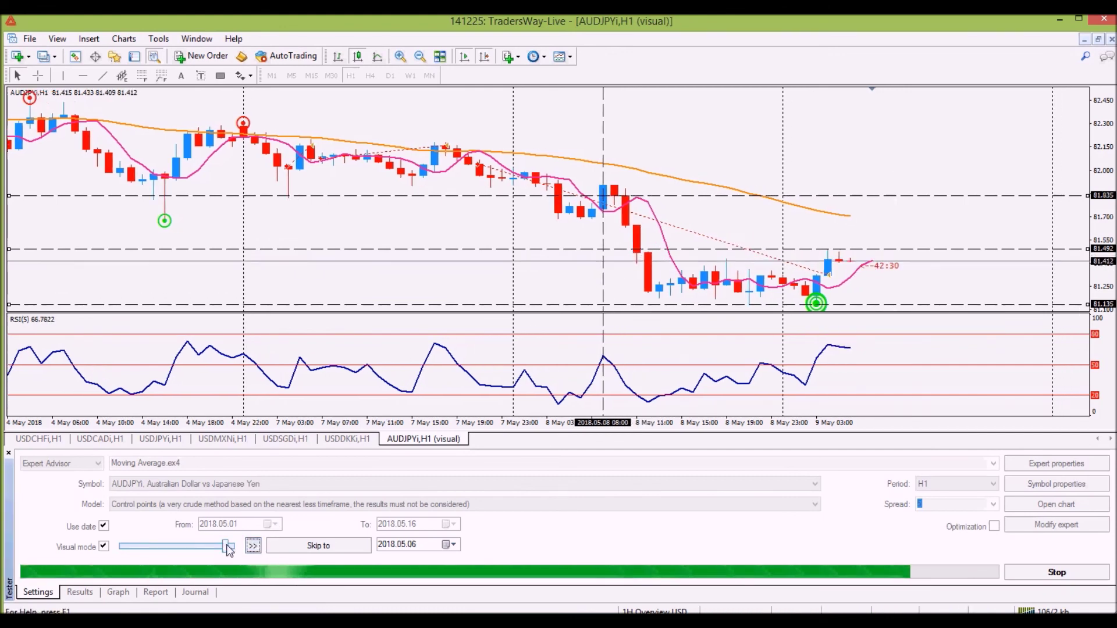
left_click_drag(229, 550, 252, 547)
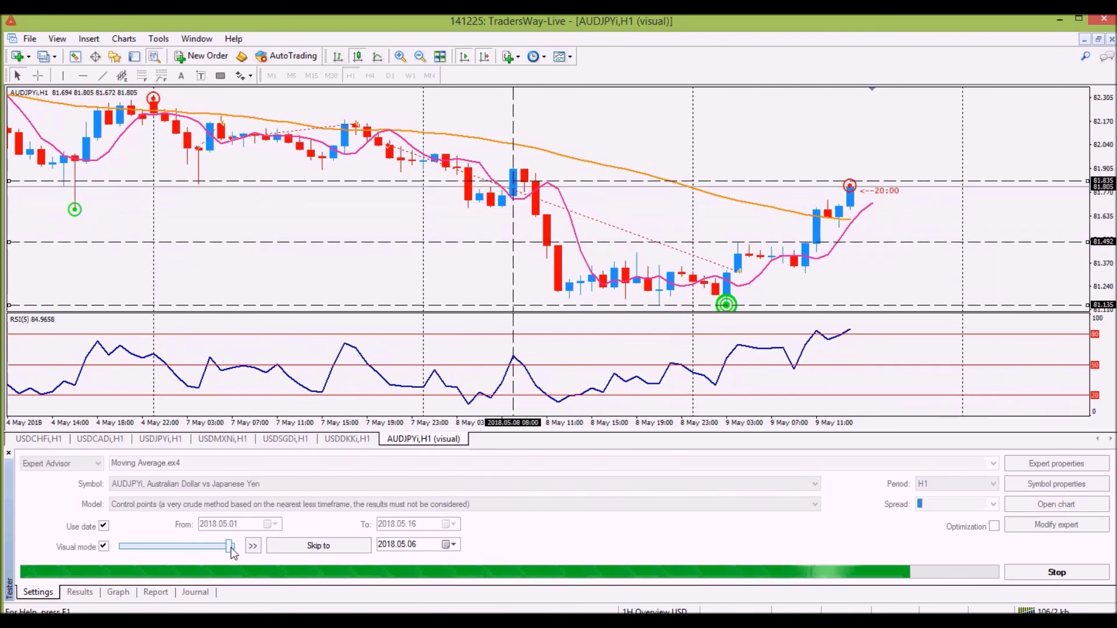
left_click(252, 546)
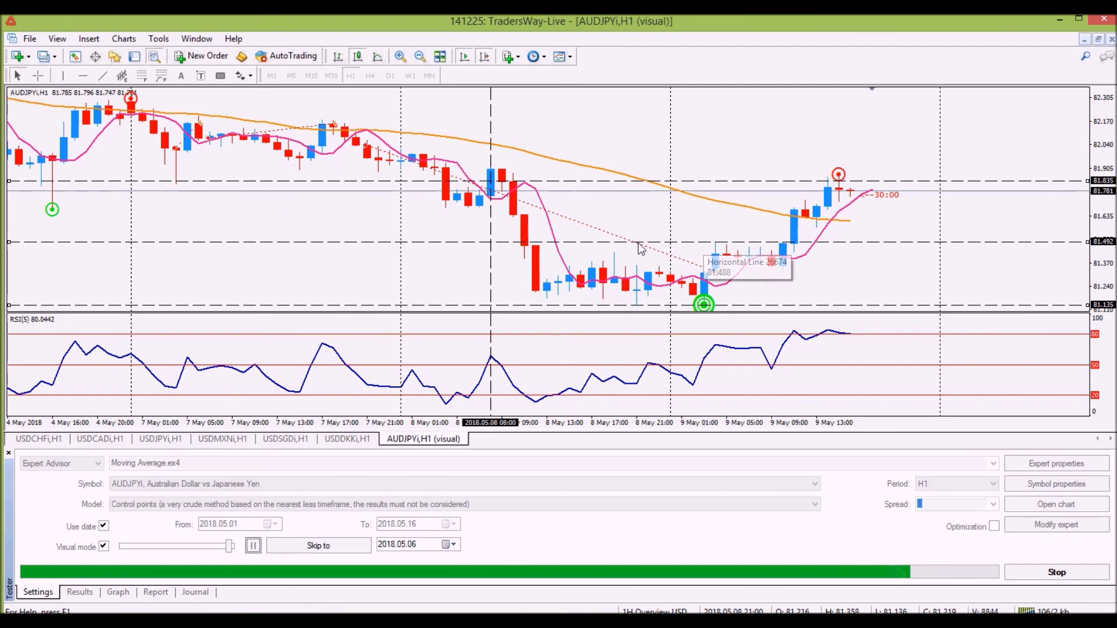
mouse_move(641, 249)
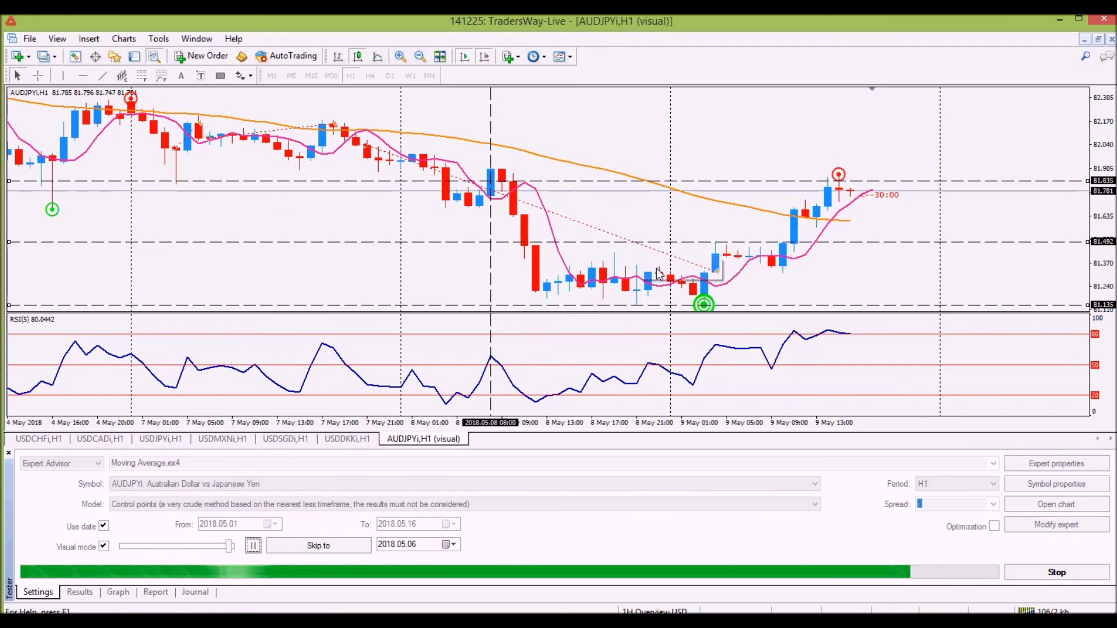